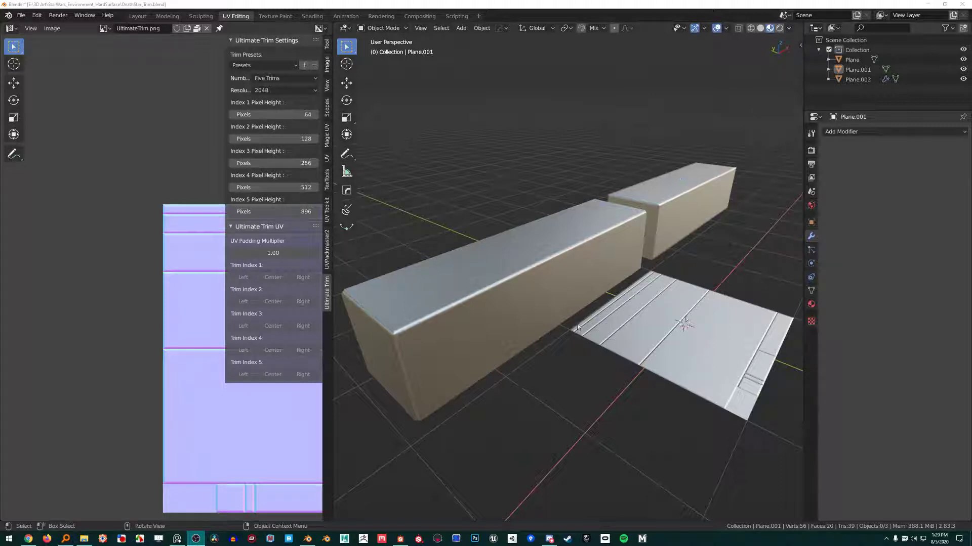
Step: Examine the two long blocks and the trim strips of the UltimateTrim.png normal map
middle_click_drag(570, 309, 520, 310)
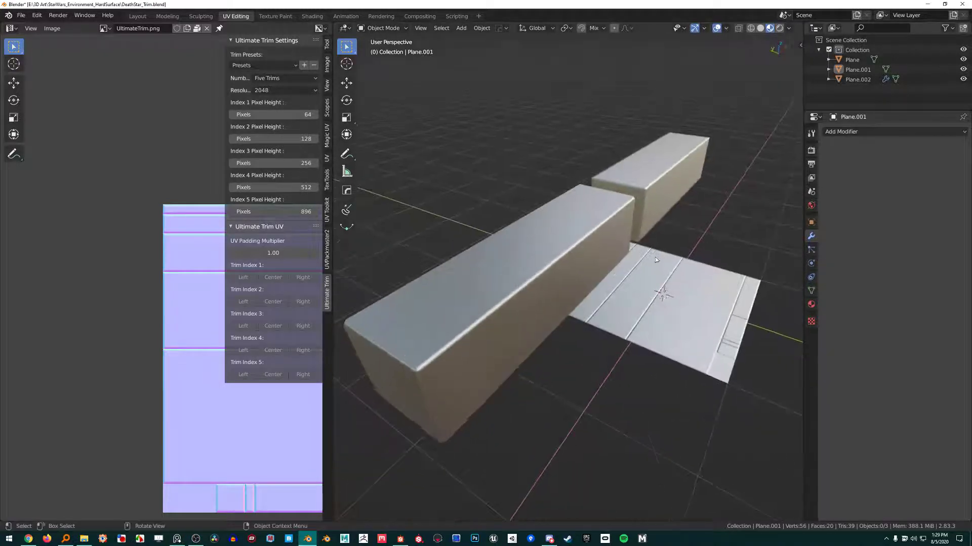
scroll(645, 192, "up", 3)
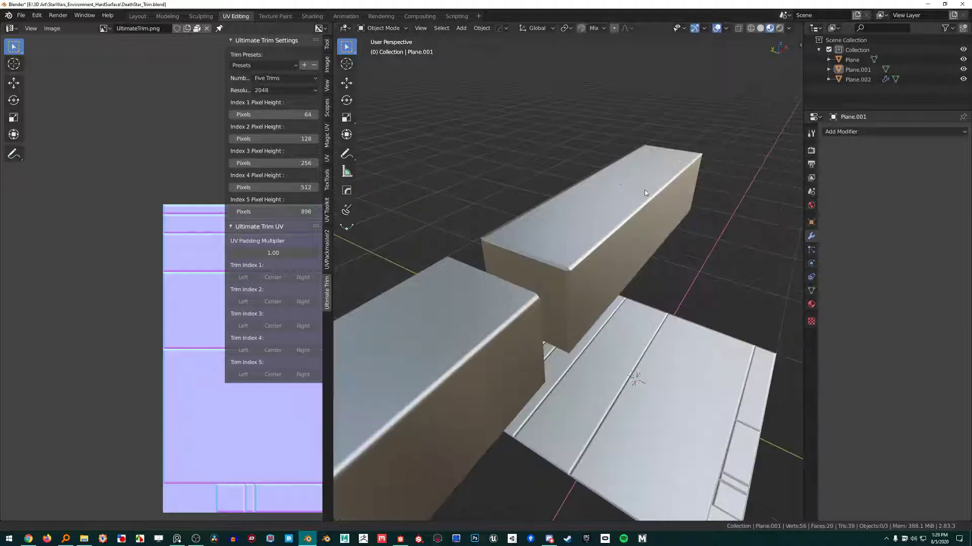
middle_click_drag(181, 293, 47, 255)
scroll(91, 288, "down", 2)
middle_click_drag(121, 296, 98, 300)
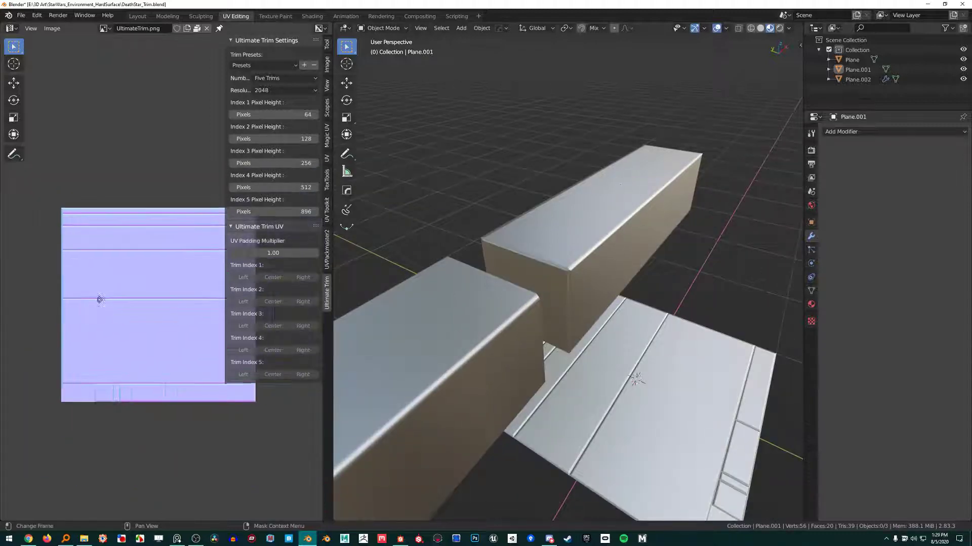
scroll(96, 309, "up", 2)
middle_click_drag(129, 333, 162, 334)
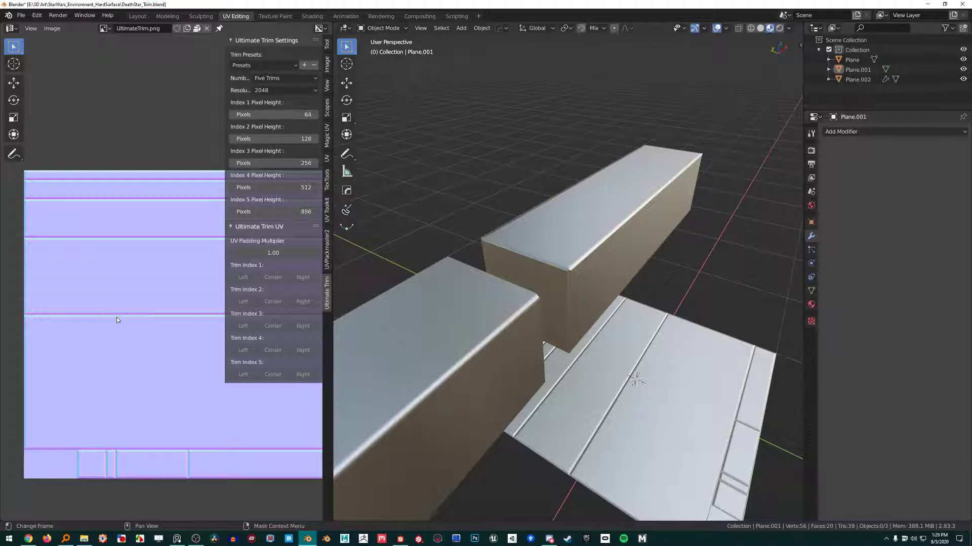
middle_click_drag(117, 317, 126, 357)
scroll(126, 357, "up", 2)
middle_click_drag(59, 383, 206, 353)
scroll(100, 400, "up", 2)
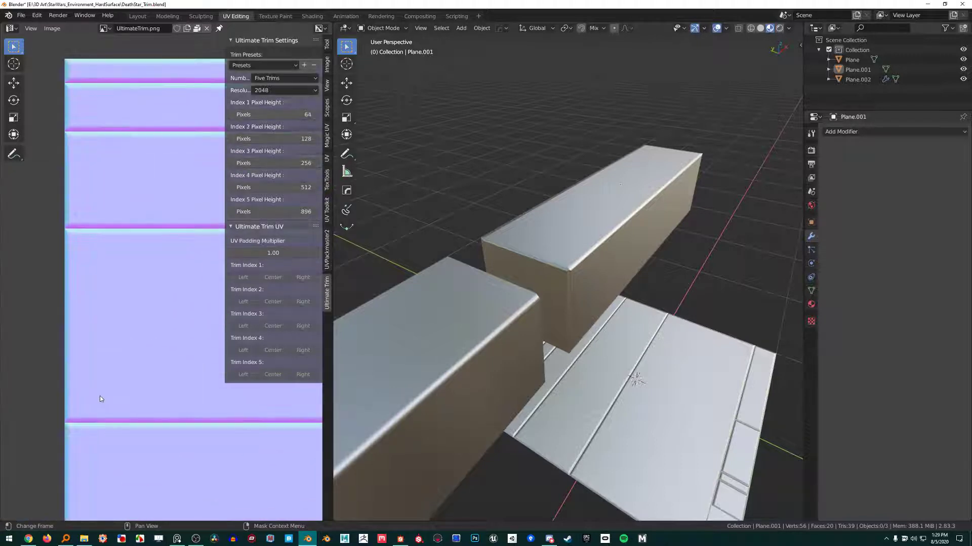
middle_click_drag(102, 393, 167, 429)
scroll(123, 357, "down", 1)
Step: Hide the image editor's sidebar and inspect the bevelled strip edges of the trim sheet
key("n")
scroll(175, 393, "up", 2)
middle_click_drag(145, 243, 162, 289)
scroll(159, 287, "up", 1)
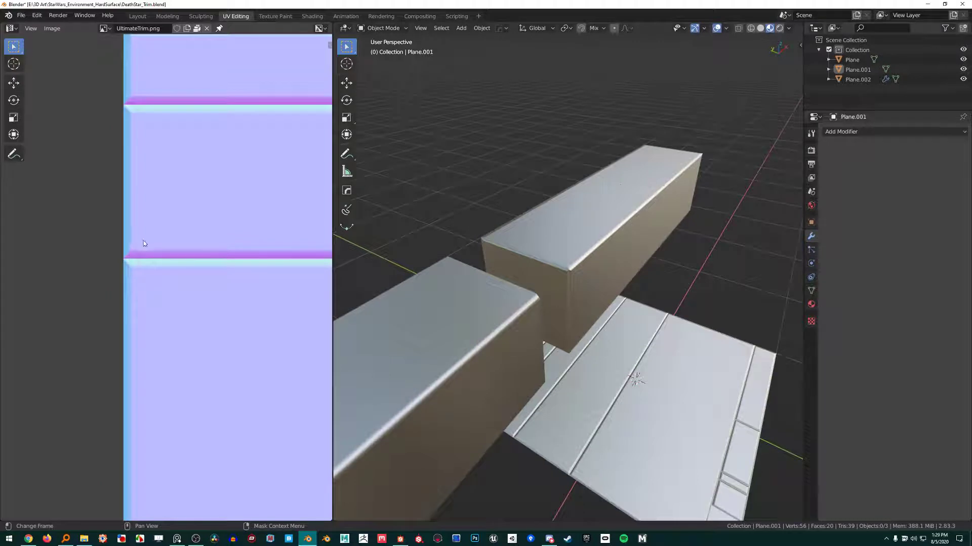
middle_click_drag(143, 241, 119, 339)
scroll(136, 339, "down", 3)
middle_click_drag(208, 329, 142, 308)
scroll(142, 308, "down", 3)
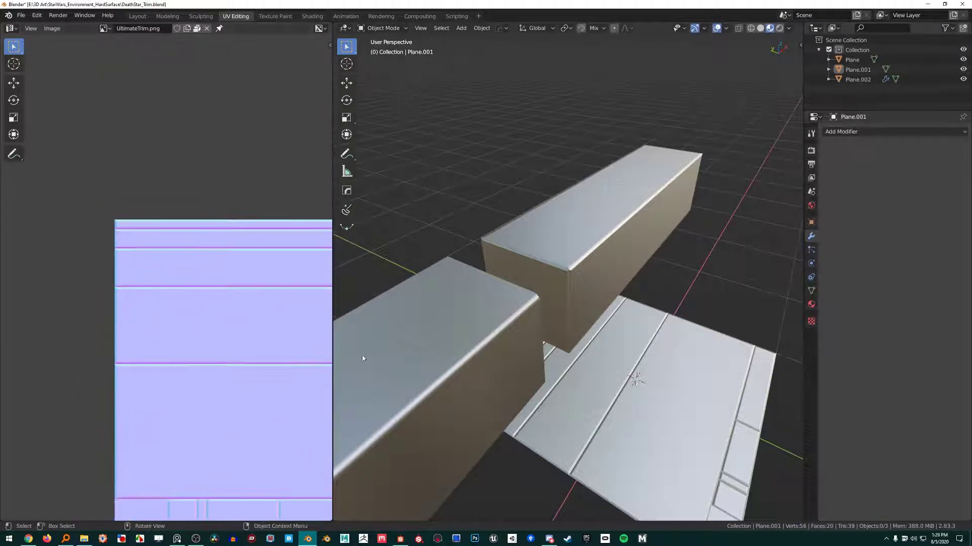
Step: Examine the front corner of the rear block and compare it with the strip edges on the trim sheet
middle_click_drag(372, 386, 448, 416)
middle_click_drag(558, 321, 584, 310, "shift")
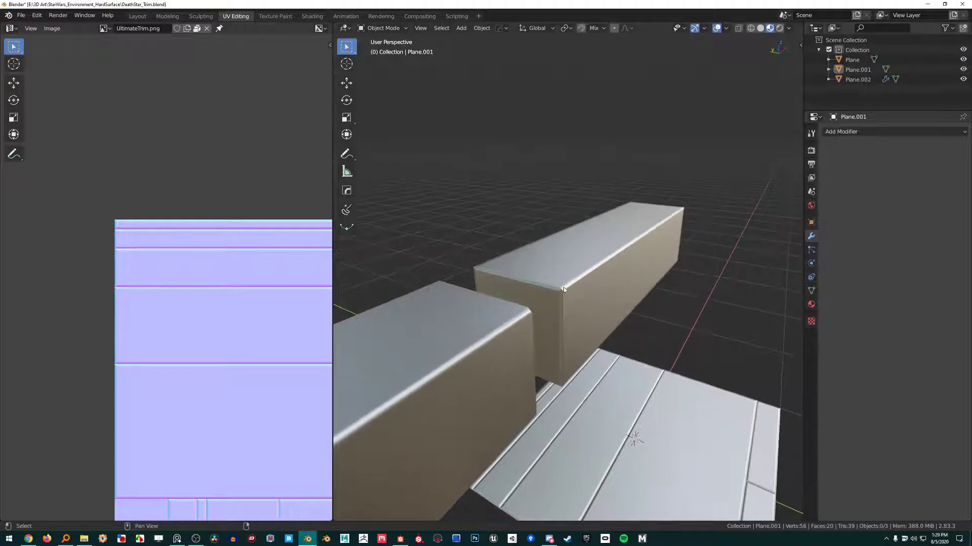
scroll(564, 287, "up", 8)
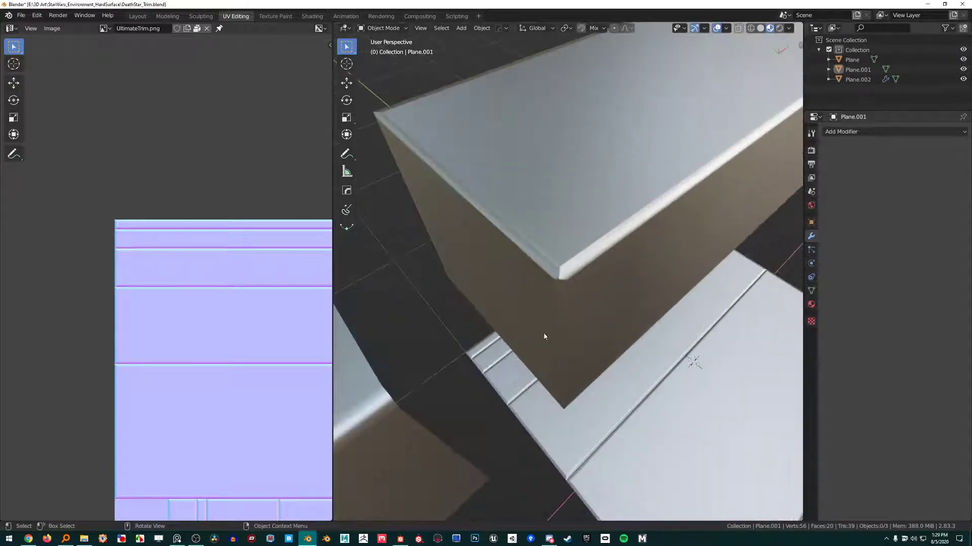
middle_click_drag(544, 343, 559, 319)
scroll(568, 293, "down", 3)
scroll(561, 271, "up", 1)
scroll(243, 349, "up", 2)
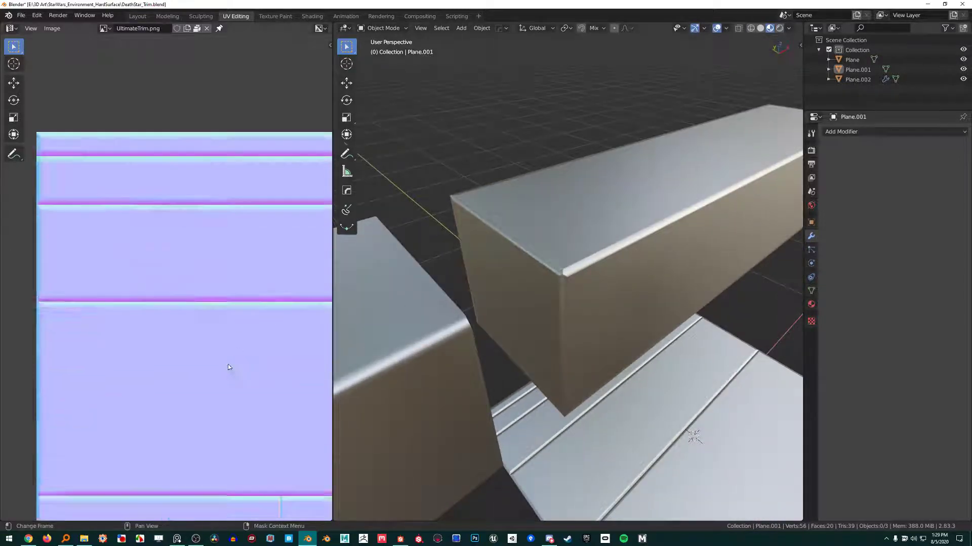
scroll(80, 336, "down", 3)
scroll(80, 319, "up", 5)
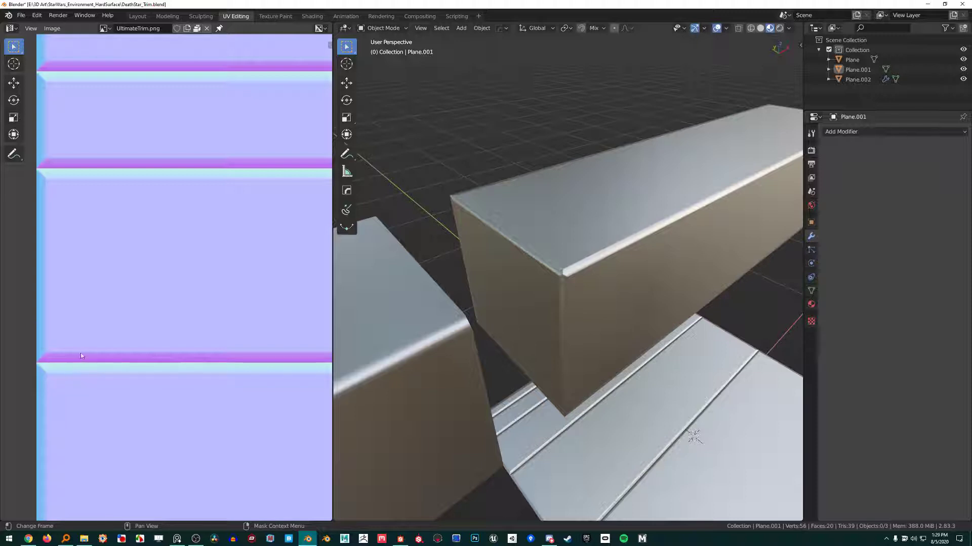
Step: Inspect the front block's edges and its Bevel and Weighted Normal modifiers, leaving nothing selected
middle_click_drag(578, 270, 720, 219)
scroll(555, 282, "down", 4)
middle_click_drag(482, 304, 524, 306)
left_click(539, 322)
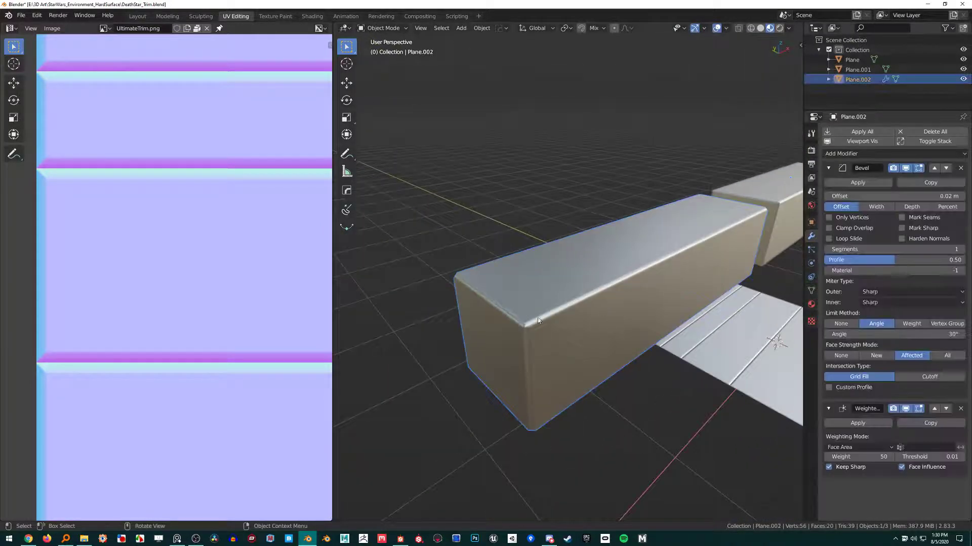
scroll(547, 310, "down", 3)
scroll(569, 317, "up", 2)
middle_click_drag(710, 244, 650, 256, "shift")
key("alt+a")
scroll(570, 306, "down", 1)
middle_click_drag(571, 306, 594, 272, "shift")
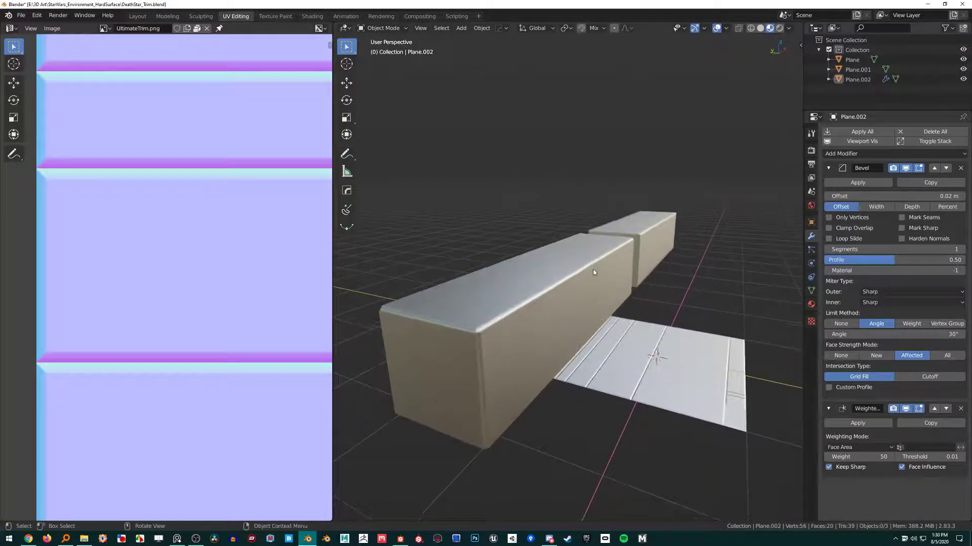
Step: Select the flat trim plane, examine its strips up close, and deselect it
left_click(589, 351)
middle_click_drag(588, 351, 538, 285)
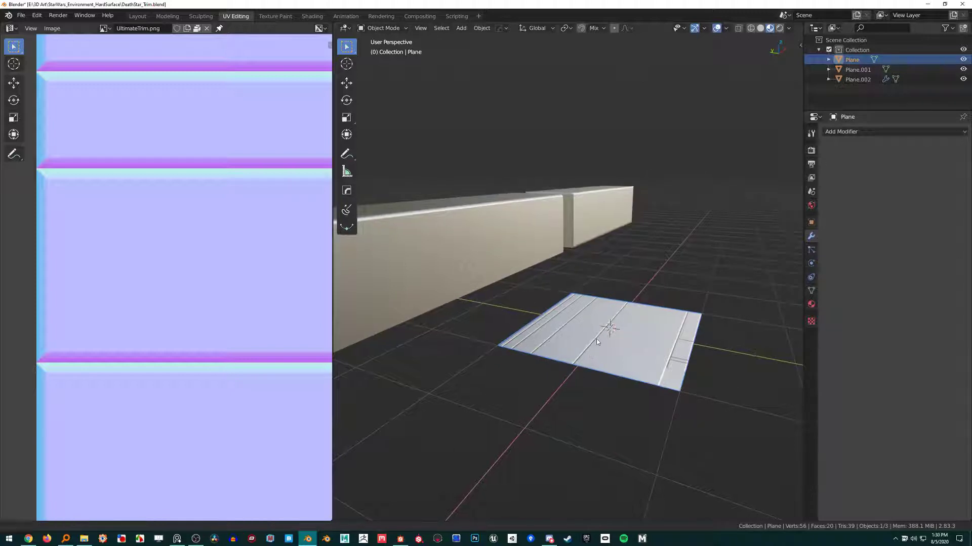
scroll(574, 283, "up", 4)
mouse_move(596, 338)
middle_mouse_down("shift")
mouse_move(572, 282)
mouse_move(598, 325)
mouse_move(595, 341)
middle_mouse_up("shift")
middle_click_drag(447, 302, 421, 312)
scroll(522, 263, "down", 1)
scroll(508, 262, "up", 3)
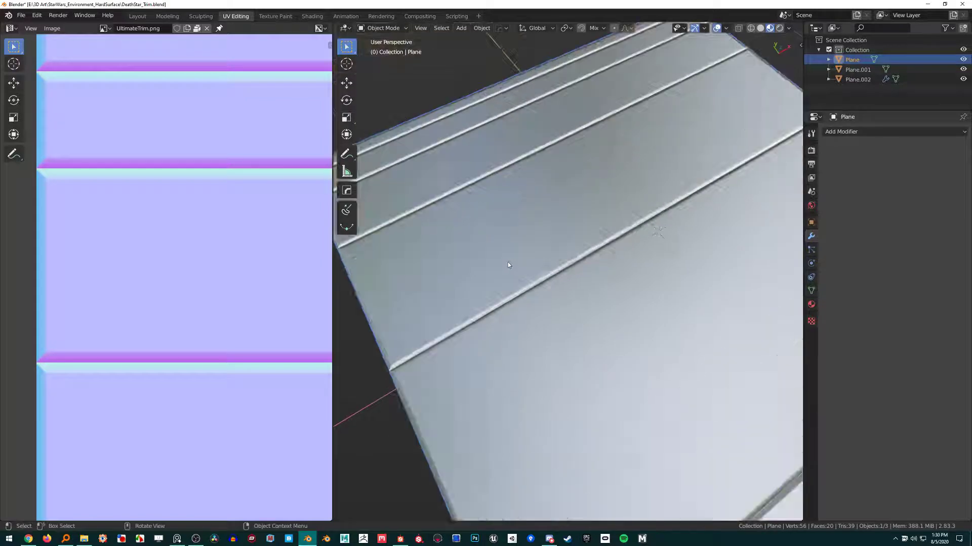
scroll(508, 262, "down", 5)
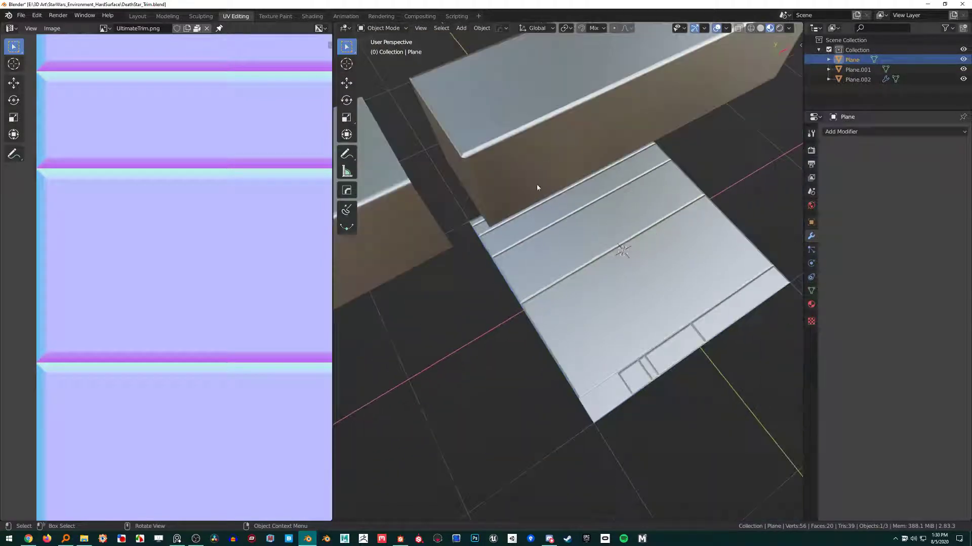
key("alt+a")
middle_click_drag(546, 152, 657, 144, "shift")
scroll(607, 197, "down", 2)
middle_click_drag(560, 246, 492, 322)
middle_click_drag(553, 241, 531, 299)
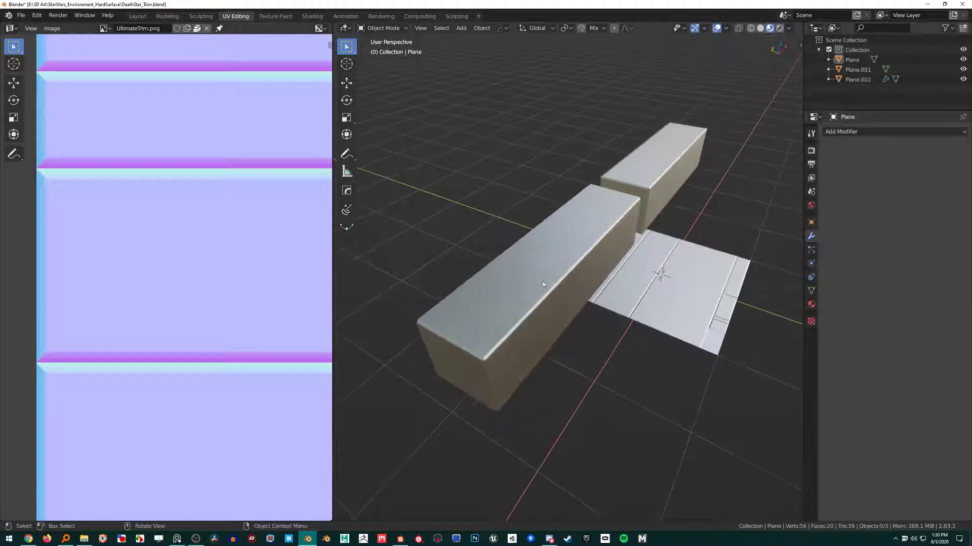
Step: Examine the bevelled front block's edges up close from several sides
left_click(502, 344)
middle_click_drag(502, 344, 731, 320)
middle_click_drag(678, 294, 625, 332, "shift")
scroll(624, 333, "up", 4)
middle_click_drag(475, 278, 491, 227)
scroll(491, 228, "down", 7)
left_click(491, 228)
middle_click_drag(581, 295, 620, 261, "shift")
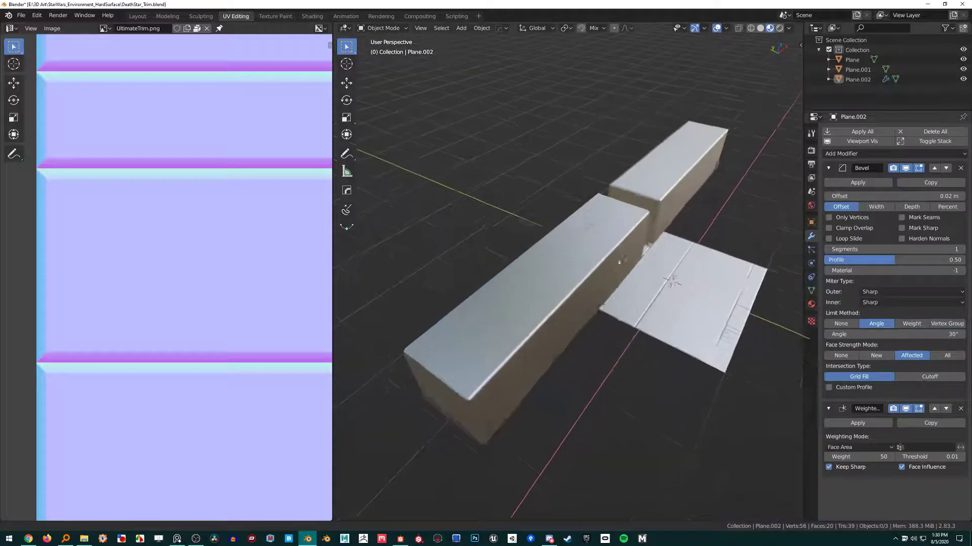
Step: Compare the mesh geometry of the front and rear blocks by viewing each in Edit Mode
left_click(562, 314)
mouse_move(563, 314)
middle_mouse_down()
mouse_move(576, 292)
mouse_move(560, 335)
mouse_move(564, 317)
middle_mouse_up()
key("Tab")
key("Tab")
left_click(679, 213)
middle_click_drag(679, 213, 510, 260)
key("Tab")
left_click(500, 181)
middle_click_drag(501, 181, 598, 247)
key("Tab")
left_click(516, 320)
key("Tab")
scroll(572, 260, "up", 3)
scroll(572, 260, "down", 3)
key("Tab")
key("alt+v")
left_click(569, 268)
scroll(598, 248, "up", 4)
scroll(523, 272, "down", 2)
middle_click_drag(523, 272, 566, 318)
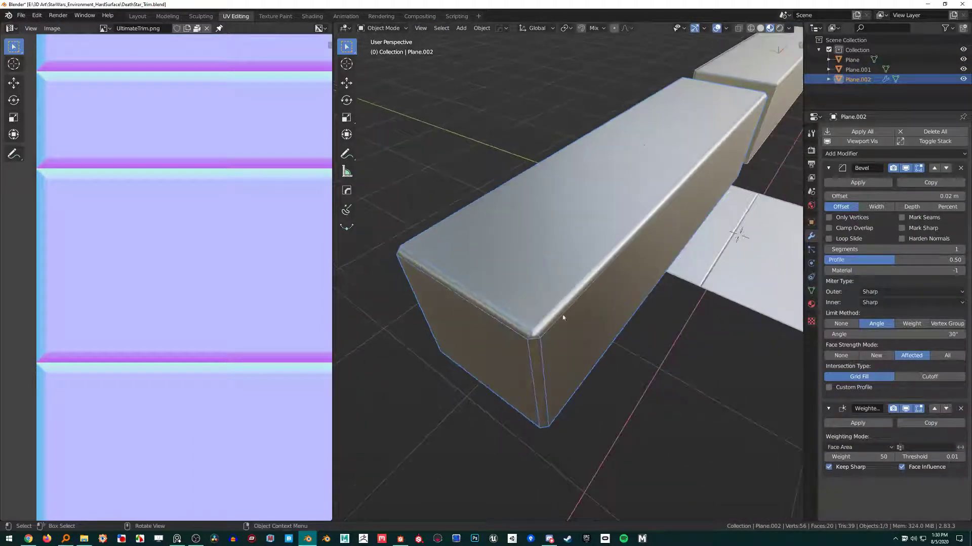
middle_click_drag(543, 282, 563, 324)
scroll(563, 324, "down", 4)
middle_click_drag(651, 170, 599, 223, "shift")
scroll(598, 223, "up", 2)
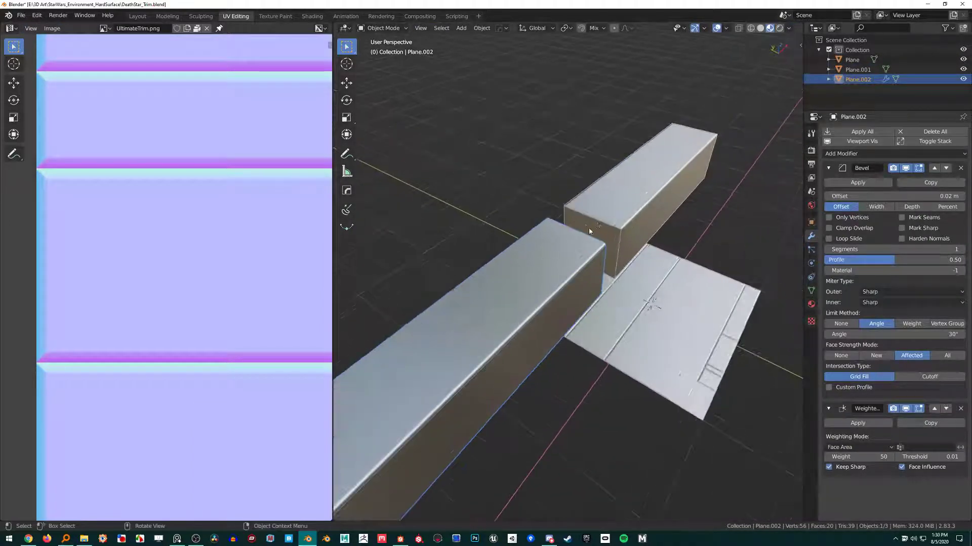
Step: Duplicate the rear block, Plane.001, and place the copy beside it along the Y axis
left_click(633, 169)
middle_click_drag(632, 173, 605, 218)
key("shift+d")
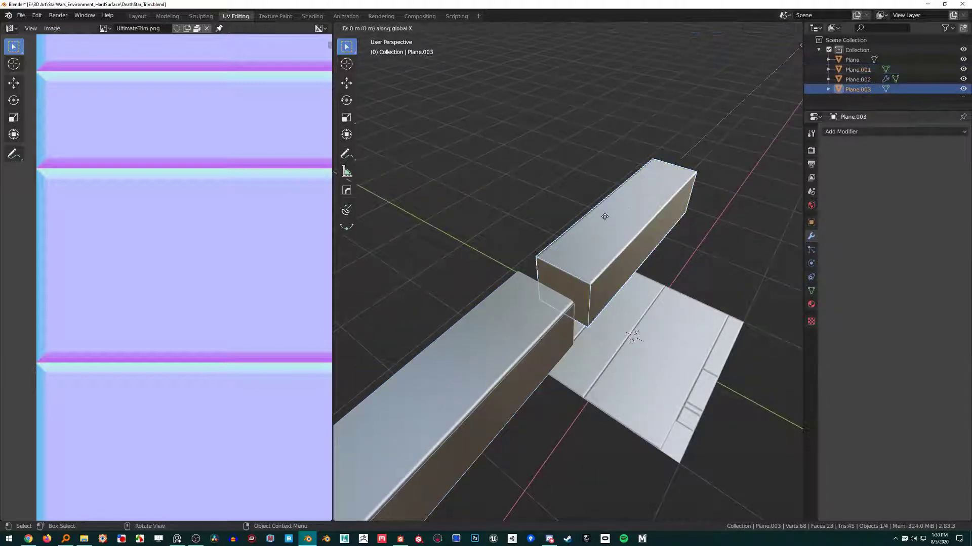
key("x")
key("y")
left_click(503, 189)
middle_click_drag(506, 192, 592, 273, "shift")
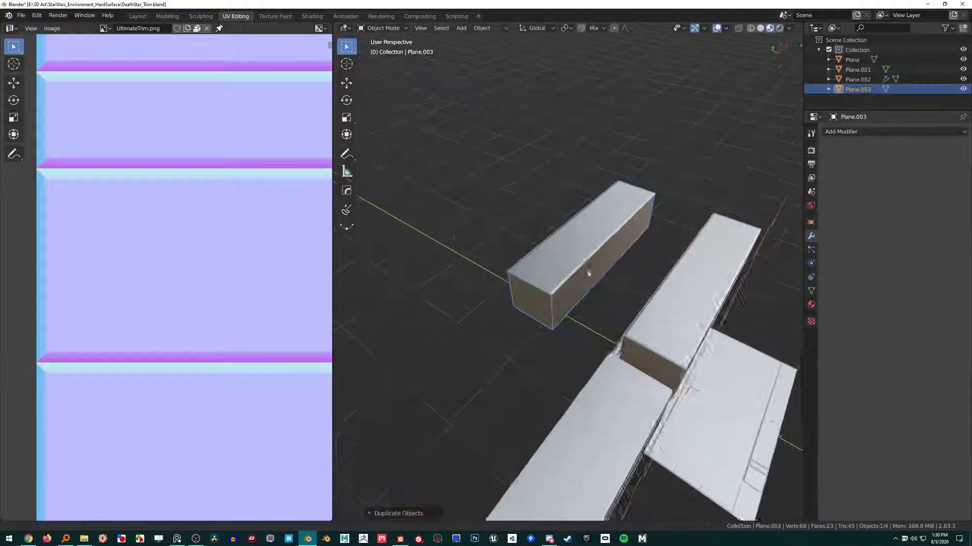
Step: Open the duplicated block in Edit Mode and show the UVs of all its faces with UV sync disabled
scroll(592, 273, "up", 3)
key("Tab")
middle_click_drag(560, 310, 586, 268, "shift")
scroll(586, 267, "up", 1)
scroll(582, 269, "down", 3)
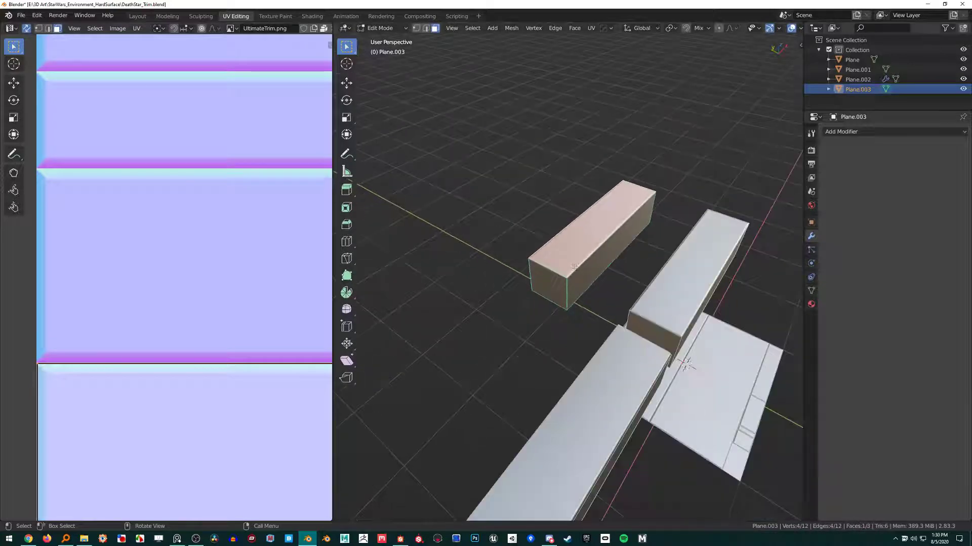
middle_click_drag(688, 361, 664, 360)
scroll(280, 352, "down", 6)
key("Tab")
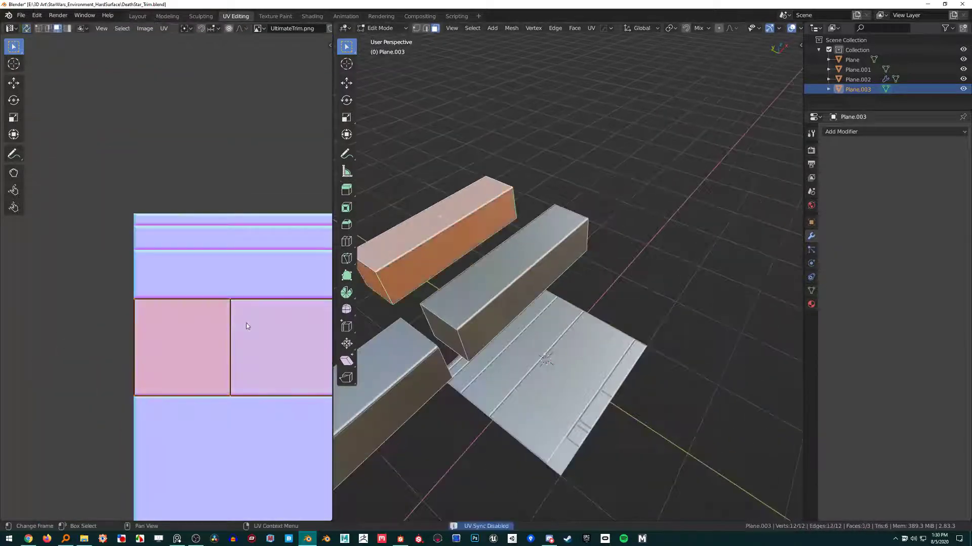
middle_click_drag(247, 325, 197, 317)
Step: Paint a white wavy line along the fourth strip of UltimateTrim.png in the Texture Paint workspace
left_click(279, 17)
scroll(199, 247, "down", 3)
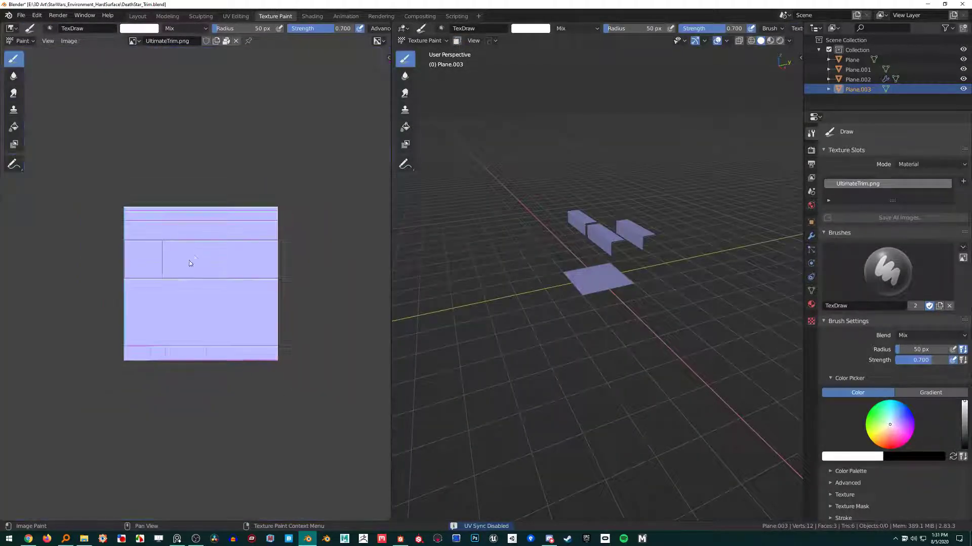
scroll(154, 249, "up", 2)
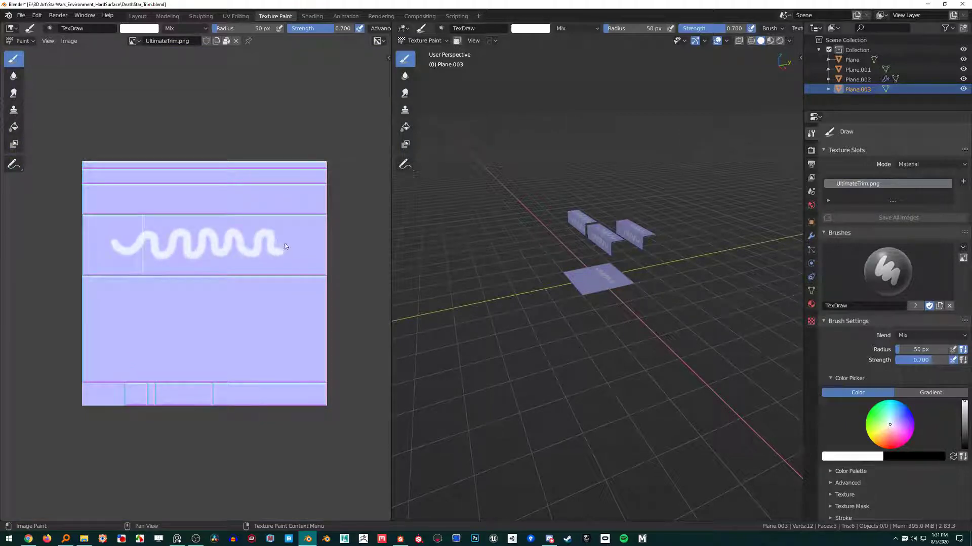
left_click_drag(313, 245, 315, 234)
Step: Put the duplicated block in Edit Mode and inspect the painted wavy line on all the blocks
middle_click_drag(560, 232, 615, 234)
key("Tab")
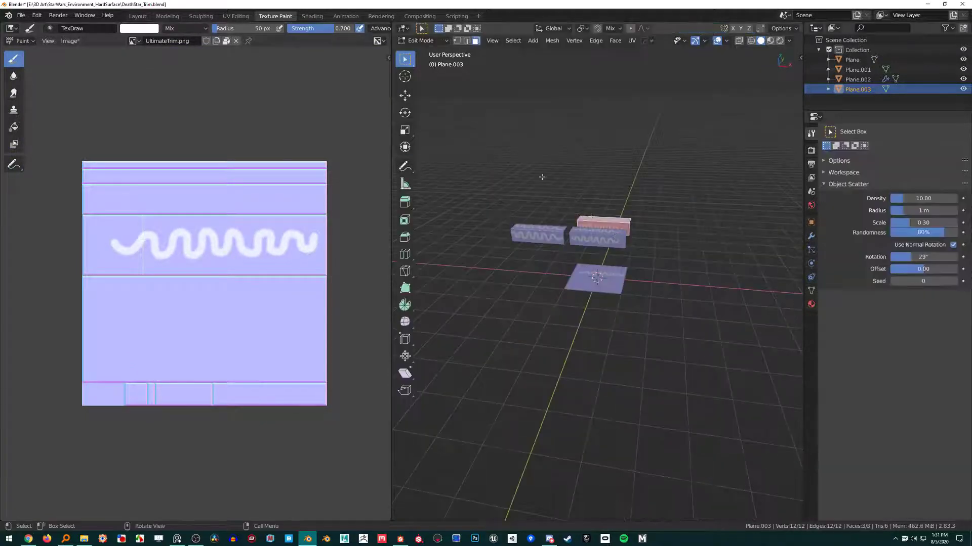
middle_click_drag(542, 177, 565, 188)
middle_click_drag(488, 160, 529, 212, "shift")
scroll(530, 212, "up", 4)
scroll(612, 215, "up", 2)
middle_click_drag(648, 234, 626, 217, "shift")
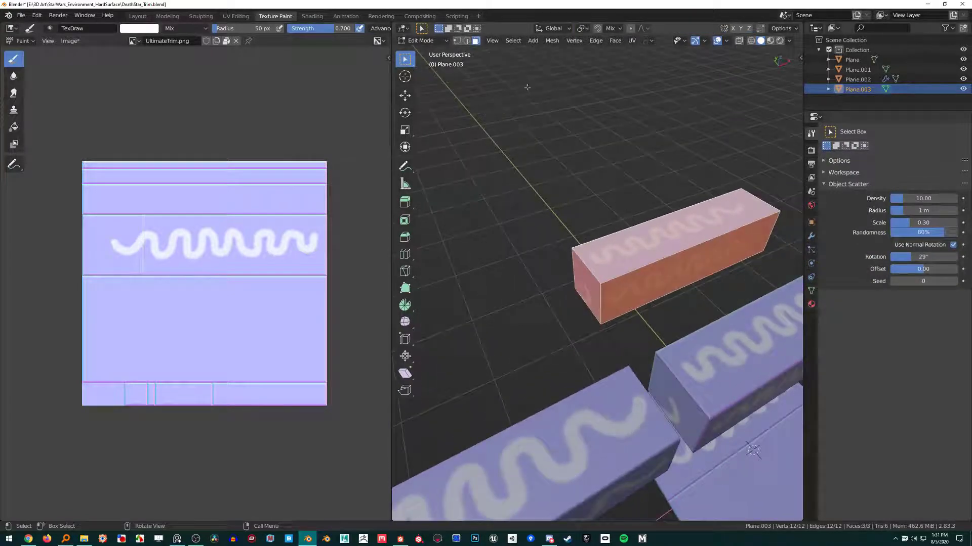
Step: Examine how the painted line maps onto the duplicated block's faces in the Modeling workspace
left_click(171, 18)
scroll(354, 177, "down", 5)
mouse_move(355, 177)
middle_mouse_down()
mouse_move(380, 229)
mouse_move(471, 238)
middle_mouse_up()
scroll(377, 218, "down", 2)
scroll(471, 238, "up", 3)
middle_click_drag(471, 238, 513, 260)
key("ctrl+Tab")
scroll(505, 296, "up", 3)
mouse_move(442, 189)
middle_mouse_down("shift")
mouse_move(505, 296)
mouse_move(507, 274)
middle_mouse_up("shift")
key("ctrl+Tab")
scroll(506, 274, "down", 5)
scroll(457, 265, "up", 3)
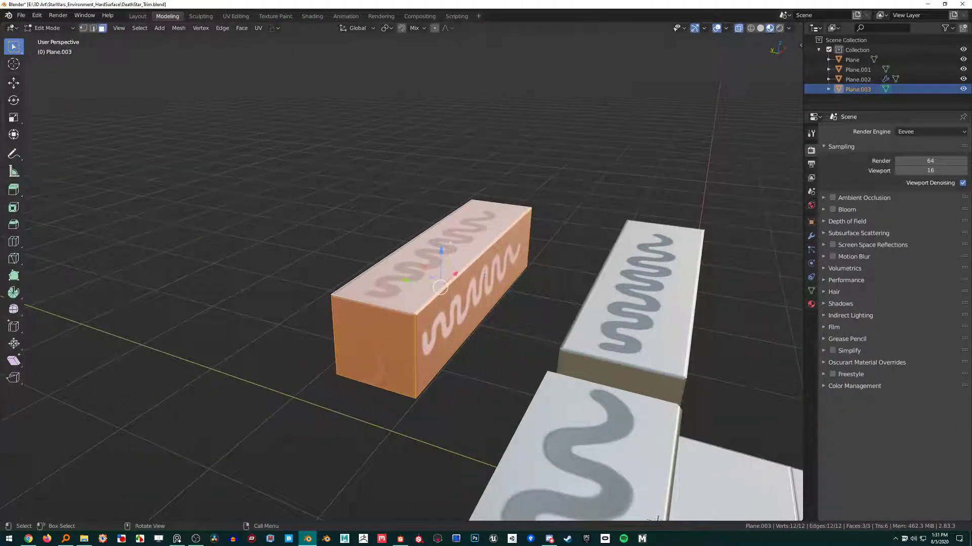
scroll(485, 274, "up", 3)
scroll(489, 273, "down", 3)
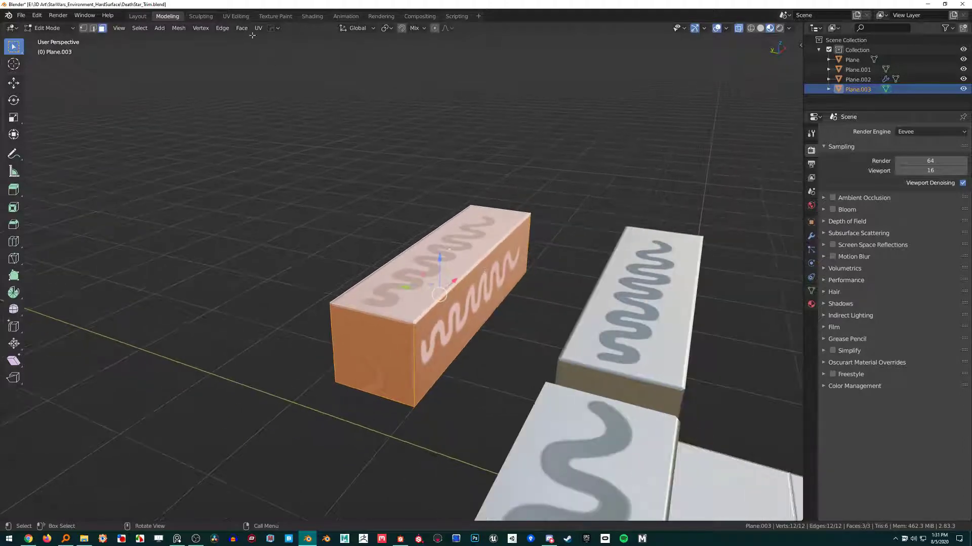
Step: Scale all of the duplicated block's UVs down slightly in the UV Editing workspace
left_click(234, 16)
key("s")
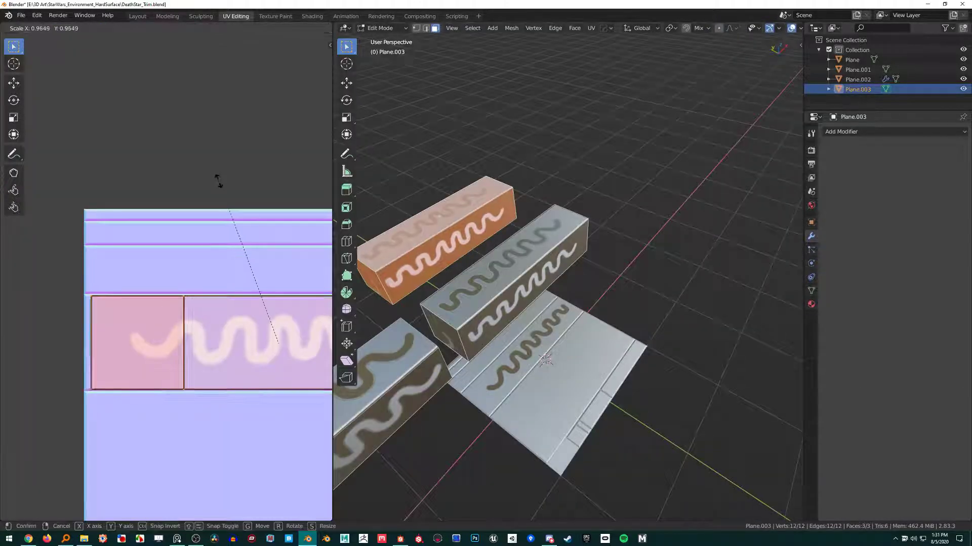
left_click(228, 187)
Step: Inspect the edges and texture mapping of the duplicated block after the UV scaling
key("Tab")
scroll(456, 250, "up", 3)
middle_click_drag(456, 251, 611, 282, "shift")
key("Tab")
mouse_move(572, 321)
middle_mouse_down()
mouse_move(581, 297)
mouse_move(535, 300)
middle_mouse_up()
key("Tab")
key("Tab")
left_click(529, 287)
key("Tab")
Step: Return to the Modeling workspace and select all faces of the duplicated block in Edit Mode
left_click(160, 18)
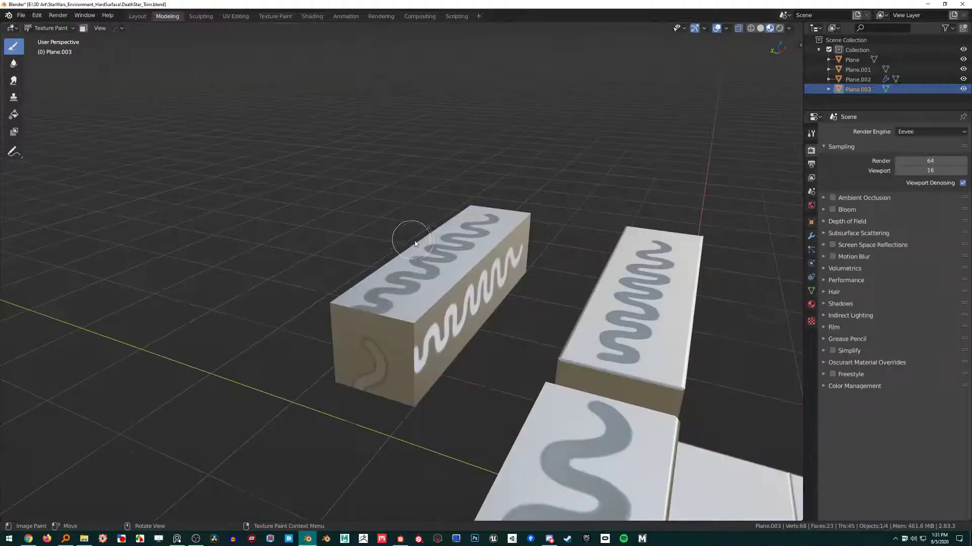
key("Tab")
key("ctrl+Tab")
left_click(356, 261)
key("Tab")
key("alt+a")
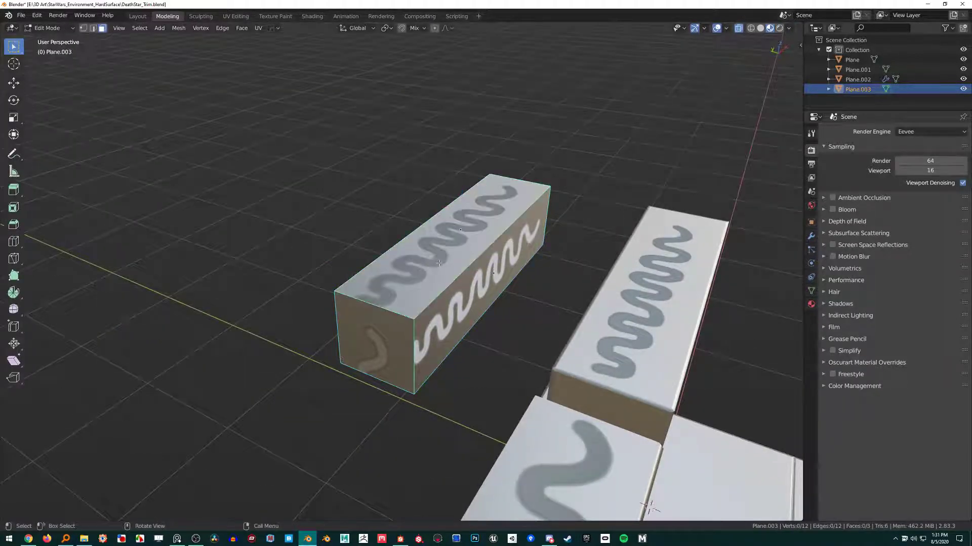
key("l")
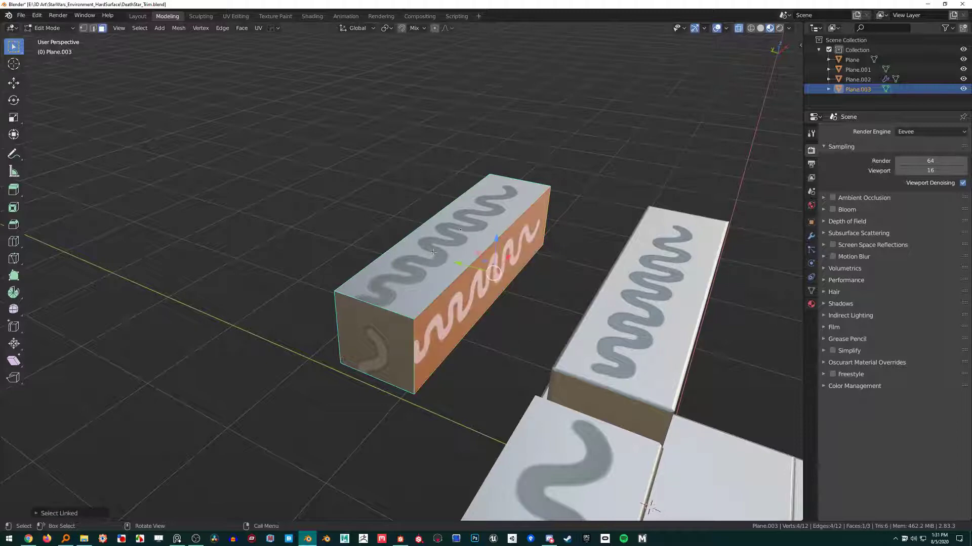
key("Tab")
key("Tab")
key("a")
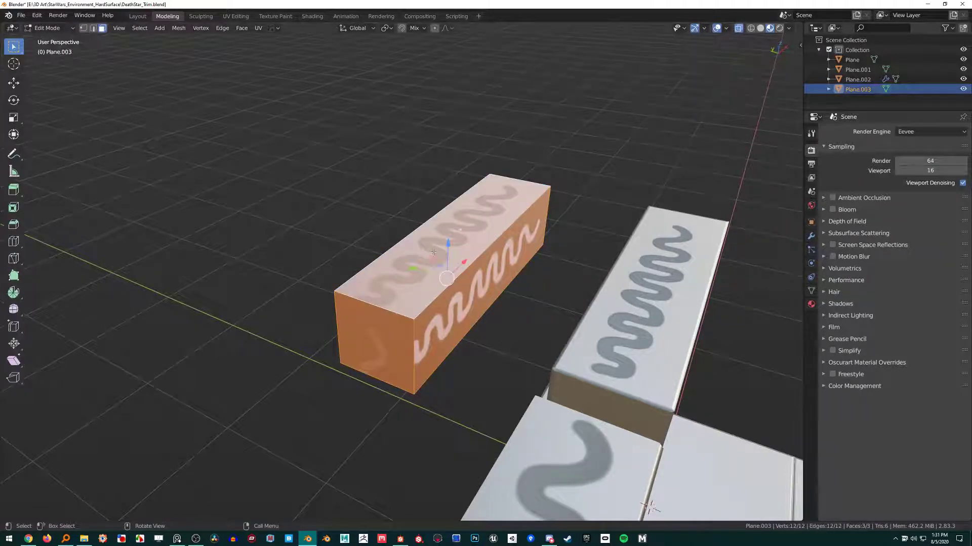
Step: Separate the duplicated block's three faces into individual objects
key("p")
left_click(433, 252)
right_click(465, 247)
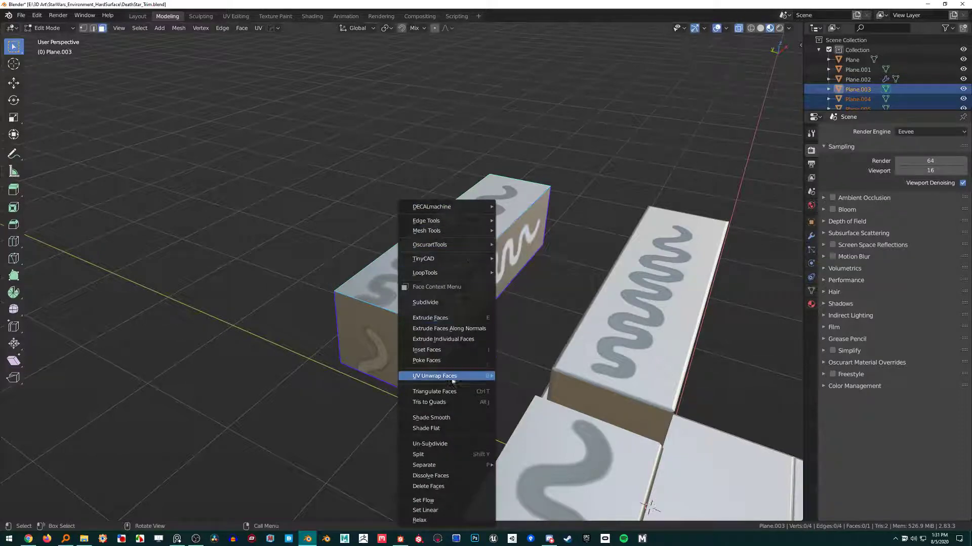
mouse_move(453, 386)
left_click(505, 286)
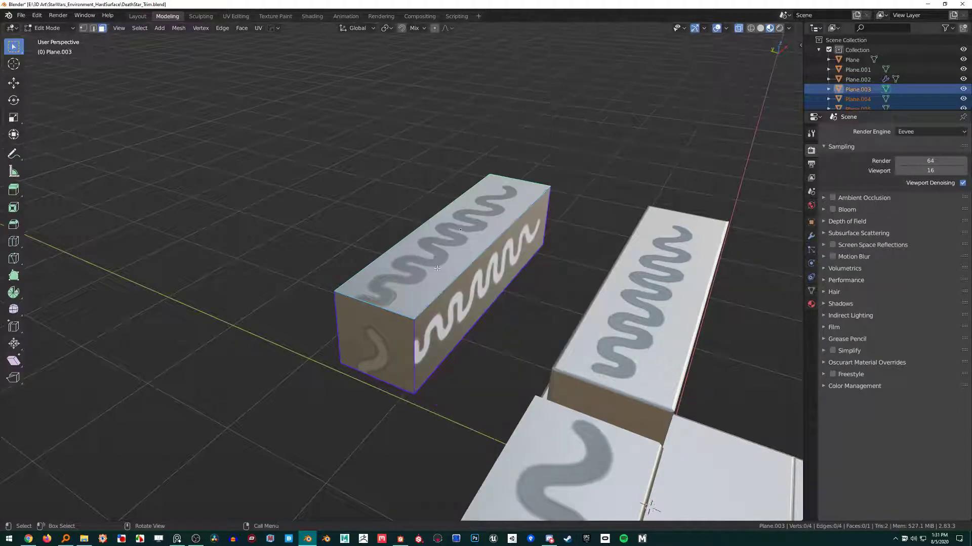
Step: Set the origin of each separated face object to its geometry in Object Mode
key("Tab")
right_click(436, 268)
mouse_move(434, 322)
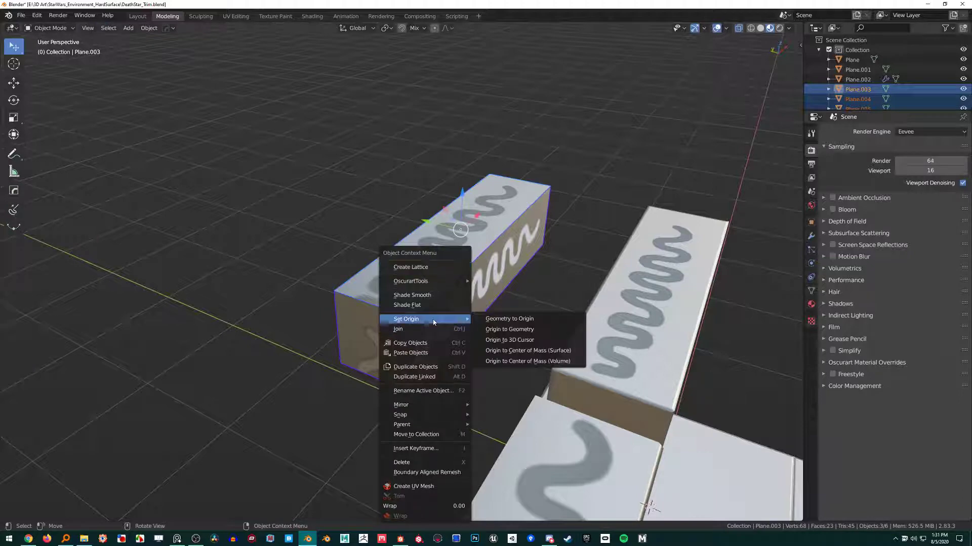
left_click(522, 329)
Step: Rotate the separated block faces 90 degrees around the Y axis so the block stands upright as a pillar
middle_click_drag(523, 330, 443, 292)
type("r")
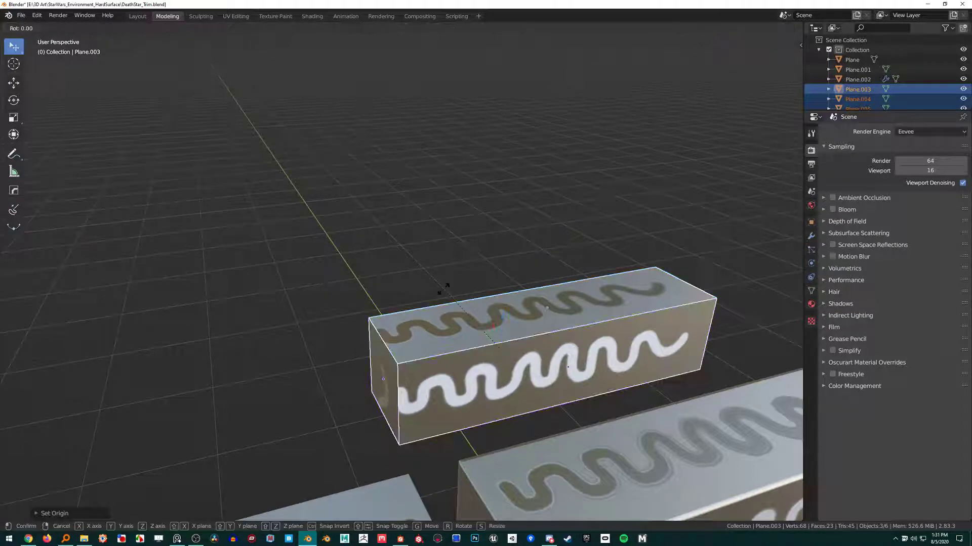
type("y90")
key("Return")
Step: Duplicate the pillar's three face objects and move the copy about 1.65 m along negative X
middle_click_drag(443, 292, 480, 206, "shift")
key("alt+a")
left_click(346, 207)
scroll(464, 215, "up", 2)
left_click(492, 226, "shift")
left_click(463, 184, "shift")
key("shift+d")
key("x")
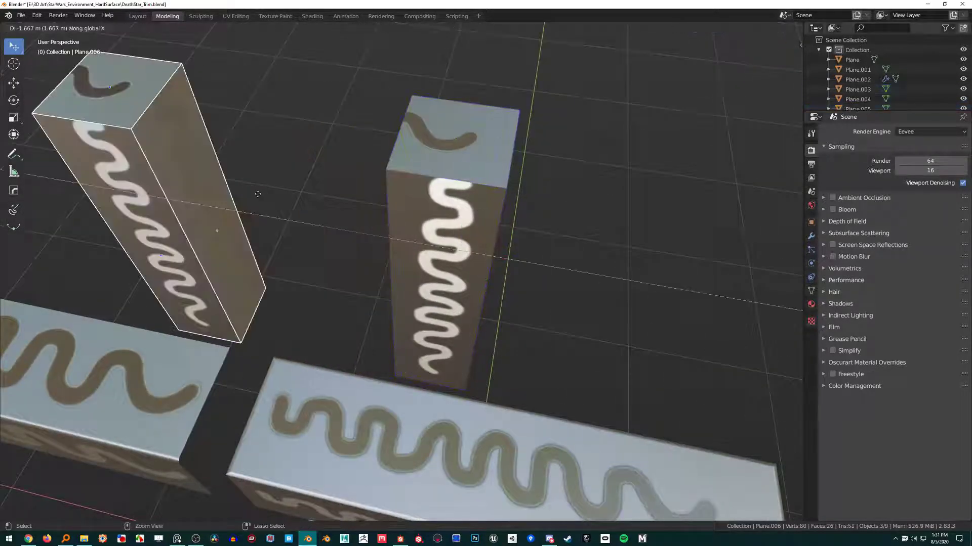
left_click(261, 197)
Step: Rotate the copied pillar -90 degrees around the Z axis
middle_click_drag(260, 197, 349, 260, "shift")
type("rz9")
key("BackSpace")
type("-90")
key("Return")
Step: Duplicate one painted pillar face, rotate it 90 degrees to lie horizontally, and snap it to the original pillar's top corner
left_click(325, 138)
middle_click_drag(340, 210, 375, 263)
left_click(333, 206)
scroll(333, 205, "down", 4)
key("shift+d")
left_click(461, 197)
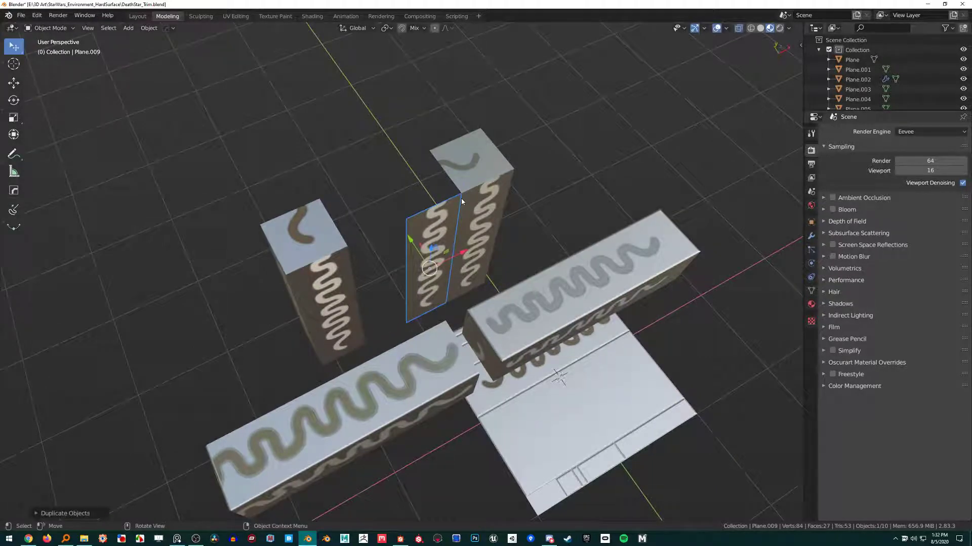
type("r90")
key("Return")
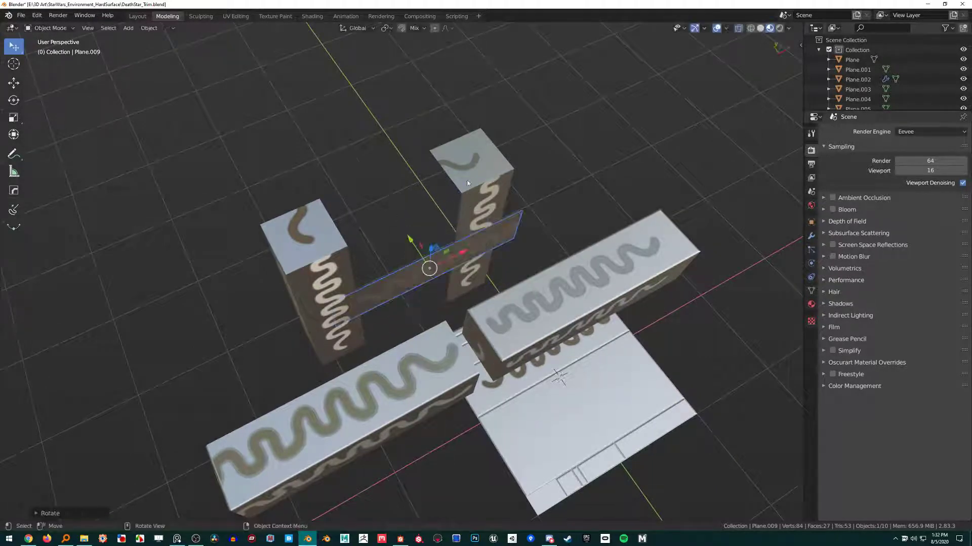
key("g")
left_click(459, 193, "ctrl")
middle_click_drag(457, 192, 434, 165)
Step: Slide the crossbar face's free end edge back until the face spans the gap between the two pillars
key("Tab")
key("2")
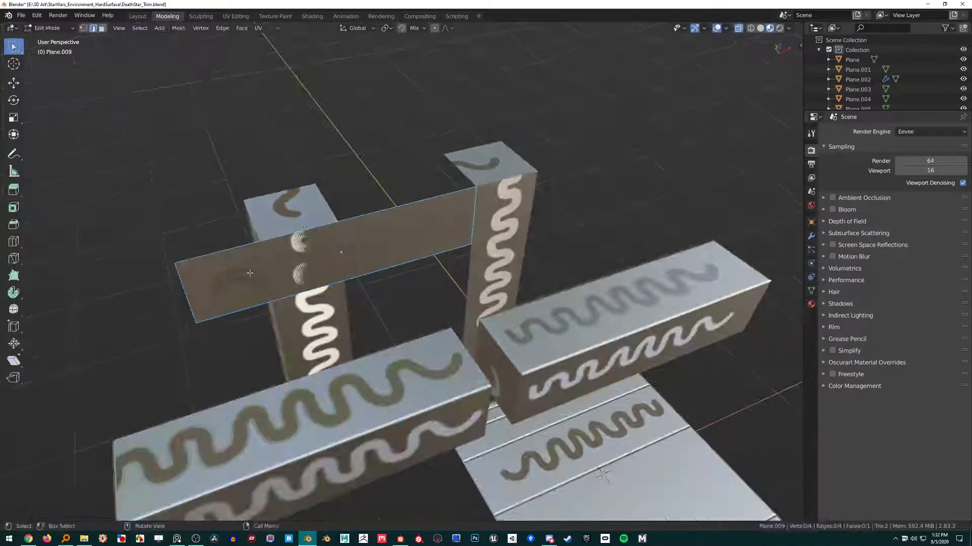
key("g")
key("g")
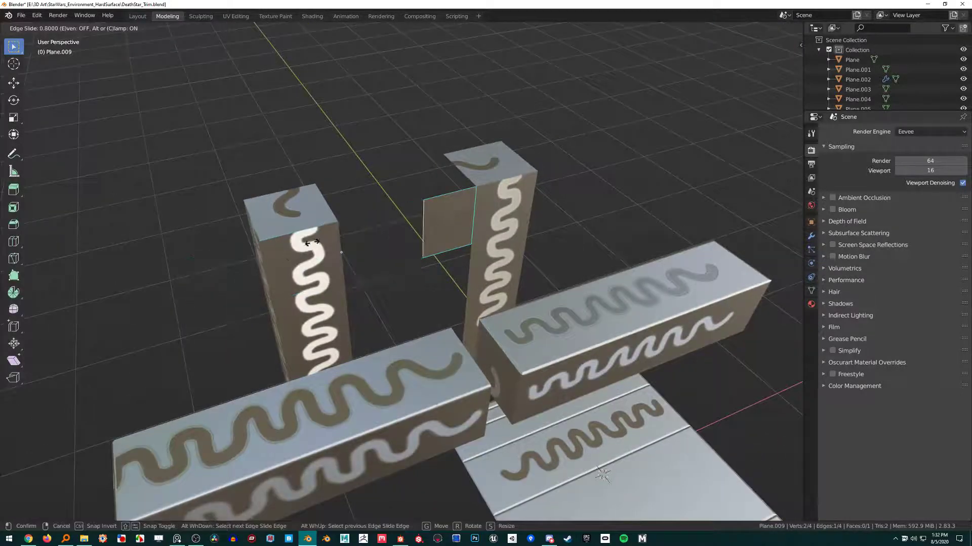
left_click(262, 226)
Step: Duplicate the crossbar face, rotate it 90 degrees, and snap it on top between the pillars as the arch's upper face
middle_click_drag(423, 235, 393, 245)
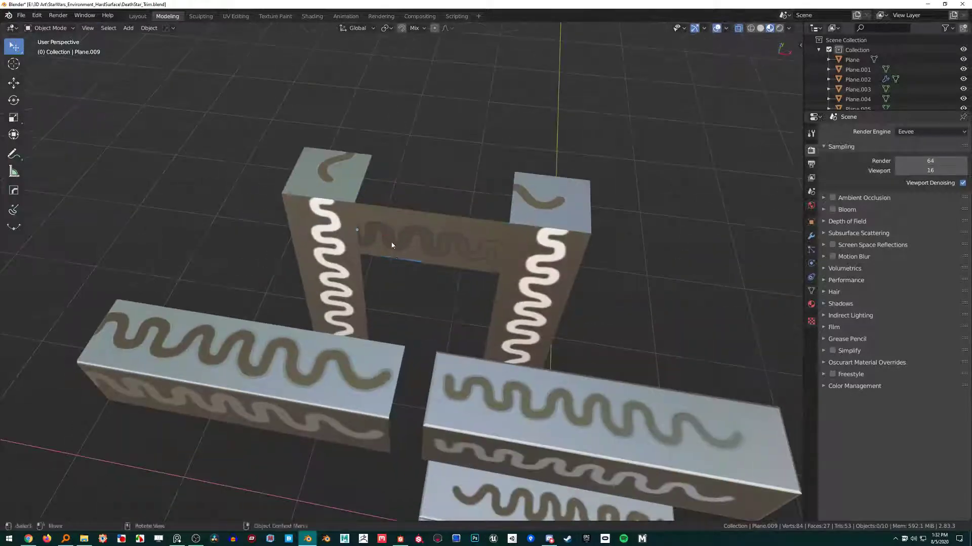
scroll(395, 253, "up", 4)
middle_click_drag(399, 286, 385, 255)
key("Tab")
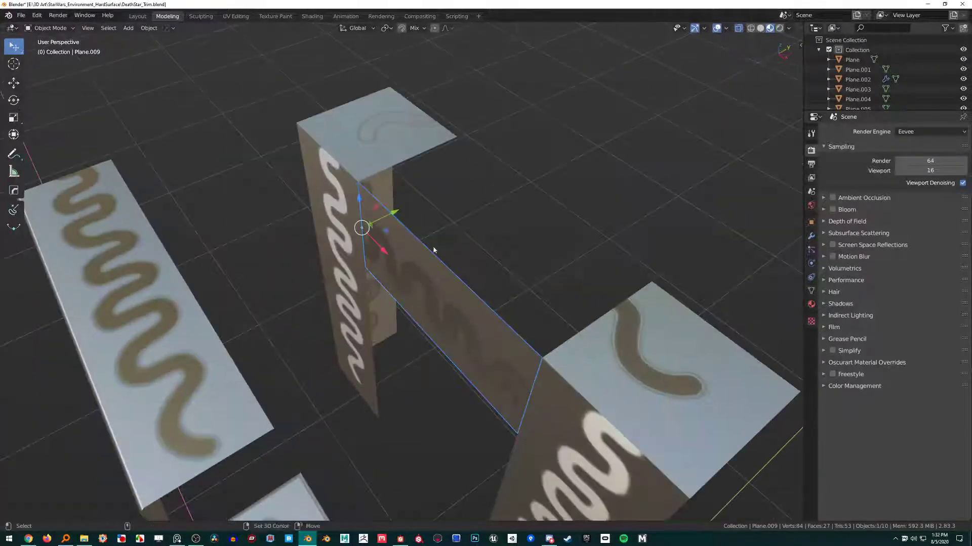
key("shift+d")
type("90")
key("Return")
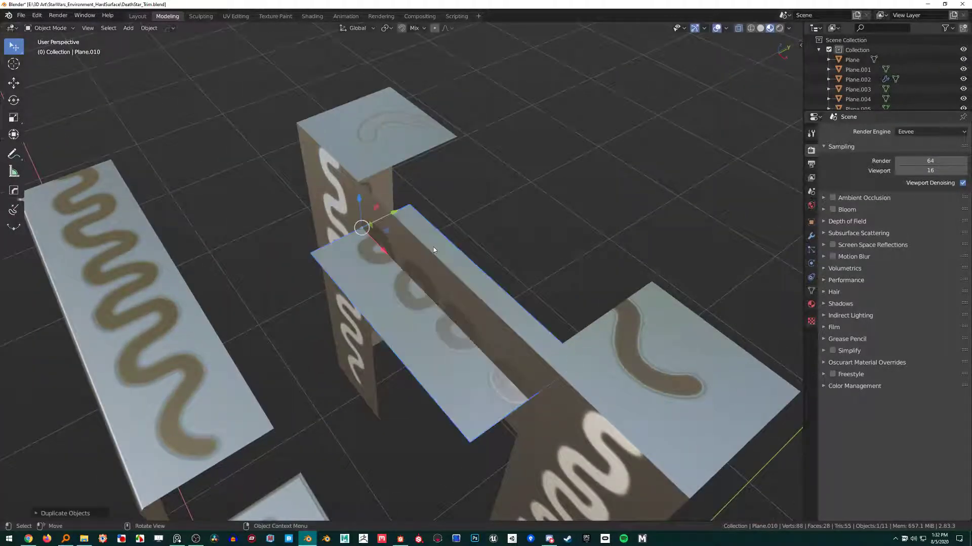
key("g")
left_click(358, 183, "ctrl")
middle_click_drag(358, 253, 507, 209)
key("alt+a")
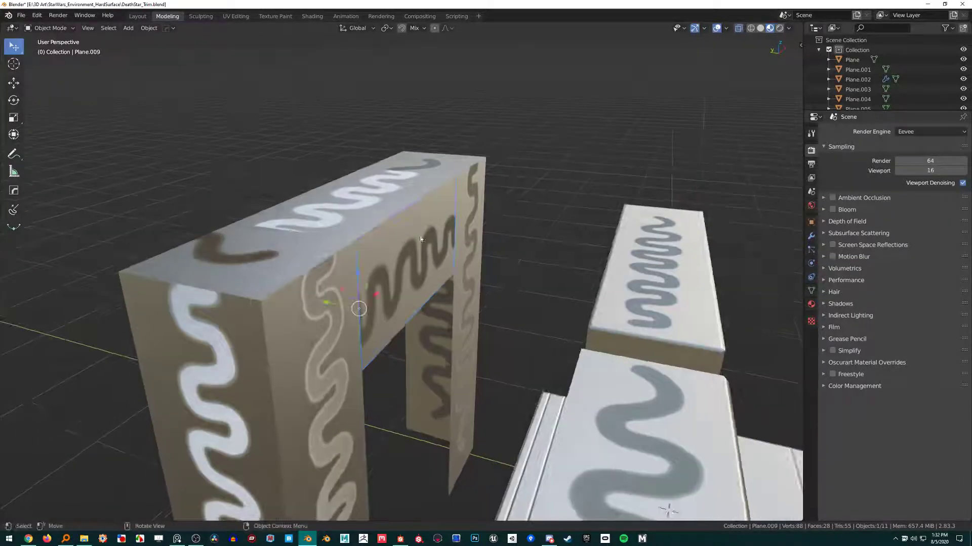
Step: Examine how the painted lines and face edges meet at the arch's corners and crossbar
middle_click_drag(418, 245, 406, 279)
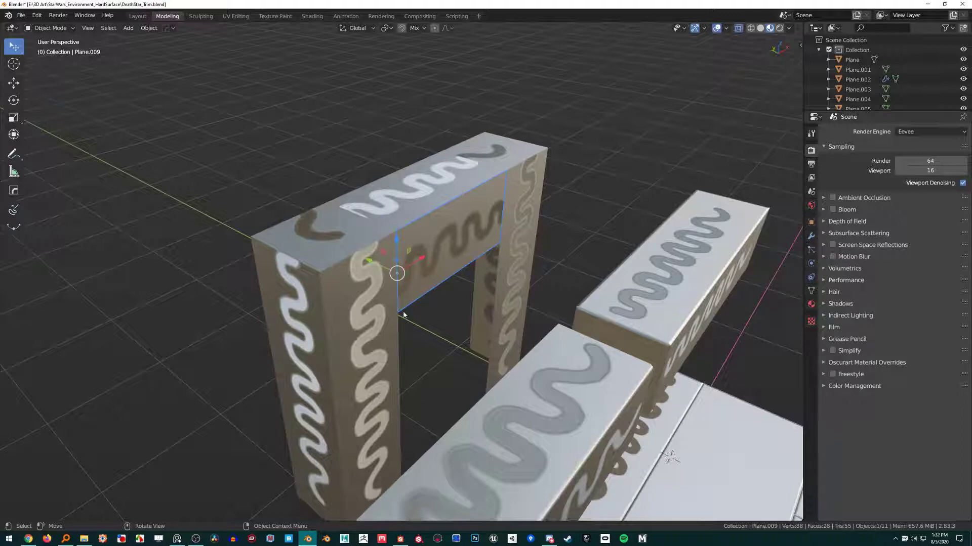
middle_click_drag(403, 311, 410, 299)
scroll(409, 300, "up", 2)
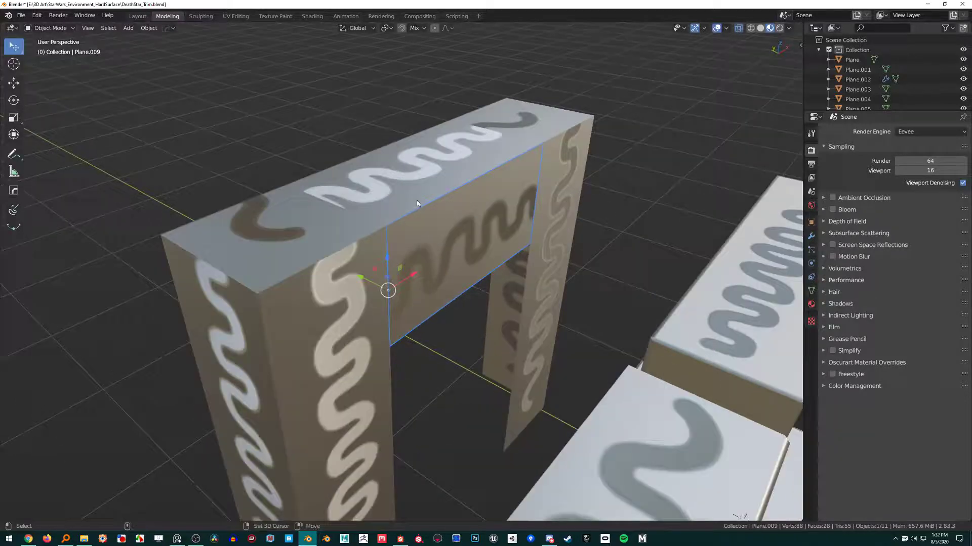
left_click(534, 132, "shift")
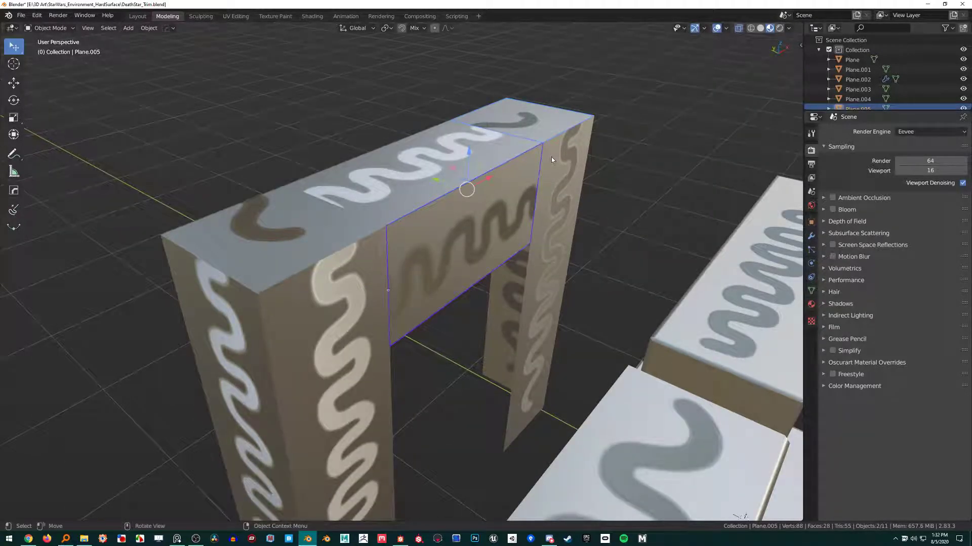
scroll(551, 156, "down", 4)
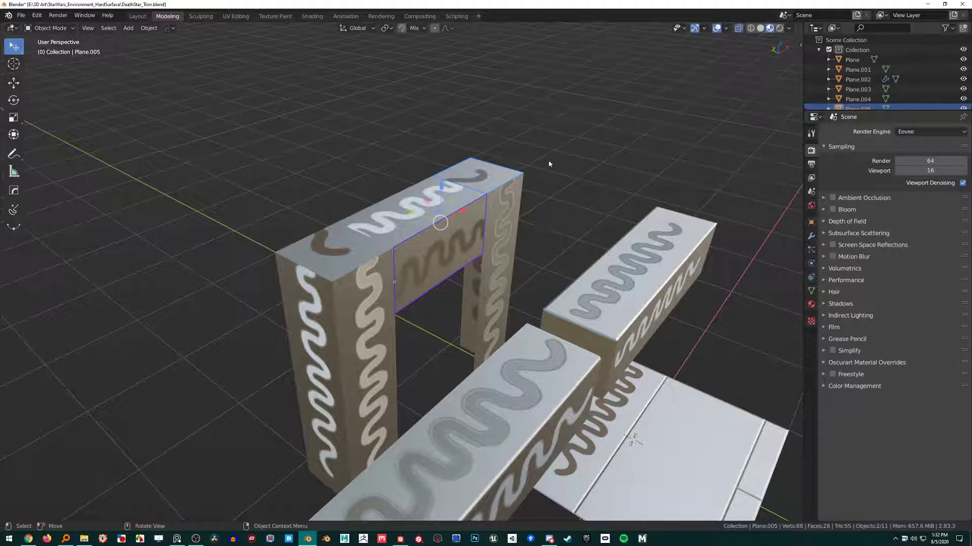
Step: Examine the edge highlights of the original trim-textured block and compare them with the arch
middle_click_drag(640, 270, 589, 255)
left_click(503, 231)
key("KP_Decimal")
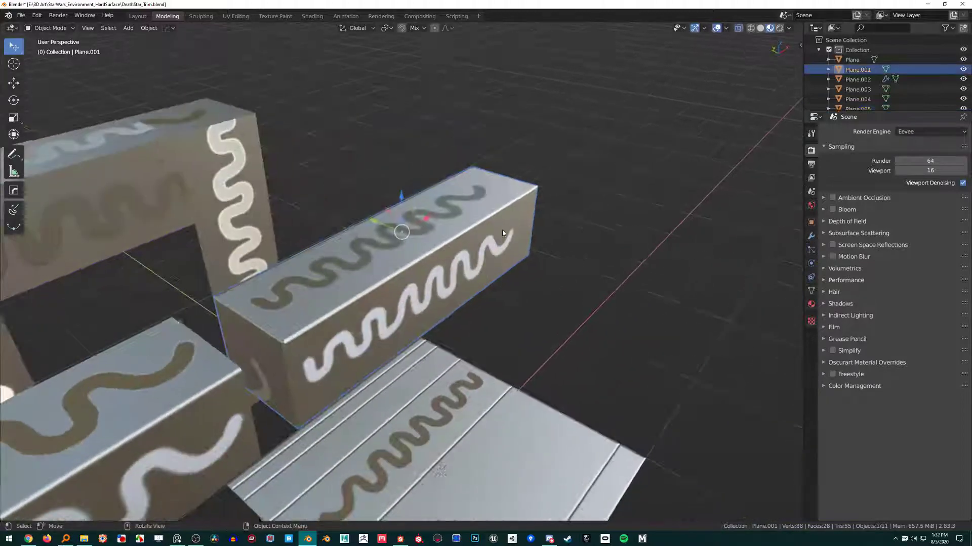
middle_click_drag(468, 263, 547, 213)
scroll(582, 207, "down", 3)
scroll(532, 243, "up", 2)
middle_click_drag(546, 321, 386, 283)
scroll(386, 283, "down", 2)
middle_click_drag(167, 255, 351, 275, "shift")
scroll(351, 276, "down", 4)
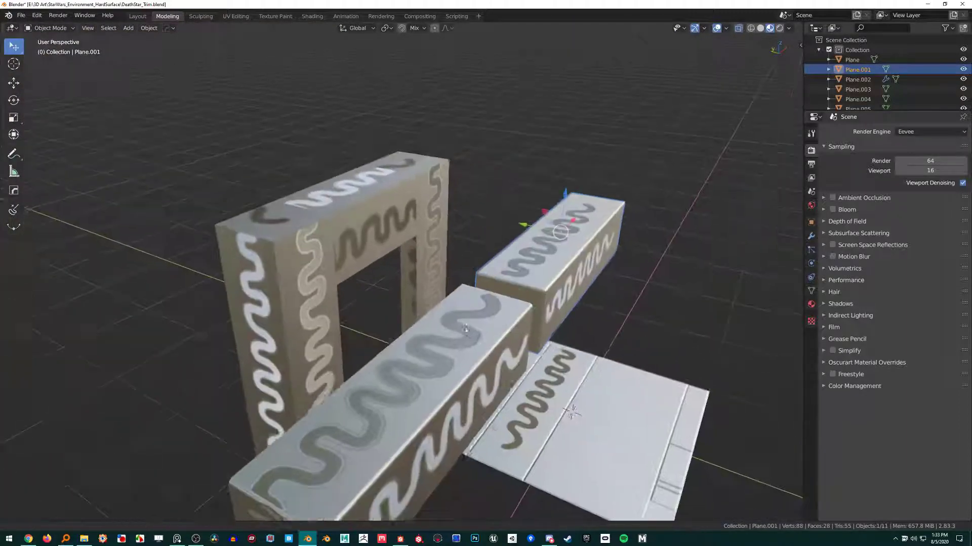
middle_click_drag(464, 324, 490, 335, "shift")
scroll(490, 335, "up", 3)
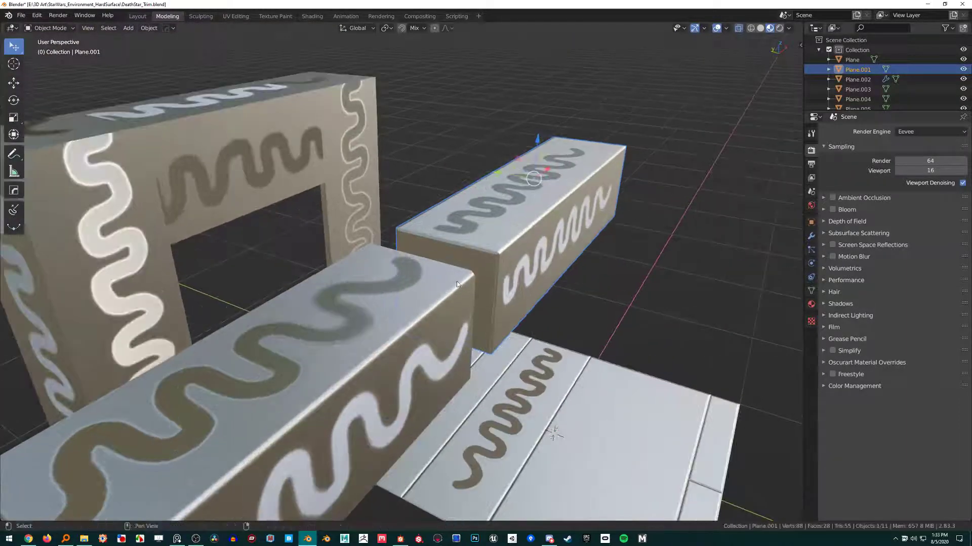
Step: Compare the geometry and edge shading of the two horizontal blocks, checking the nearer one in Edit Mode
scroll(457, 285, "down", 5)
middle_click_drag(457, 284, 423, 279)
scroll(423, 279, "up", 5)
left_click(424, 275)
key("Tab")
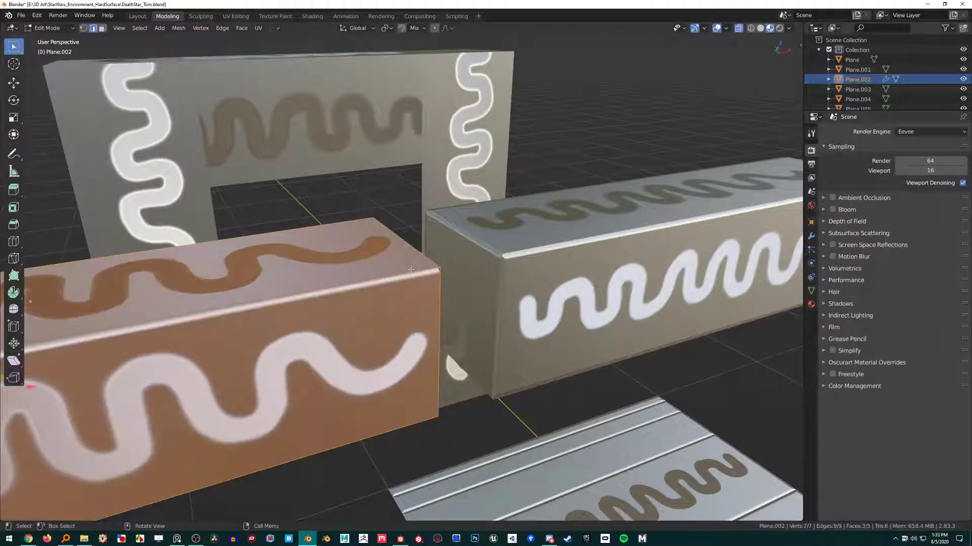
scroll(410, 270, "down", 4)
key("Tab")
middle_click_drag(222, 328, 325, 309, "shift")
middle_click_drag(229, 370, 277, 340)
key("Tab")
middle_click_drag(582, 233, 478, 247)
key("Tab")
left_click(460, 279)
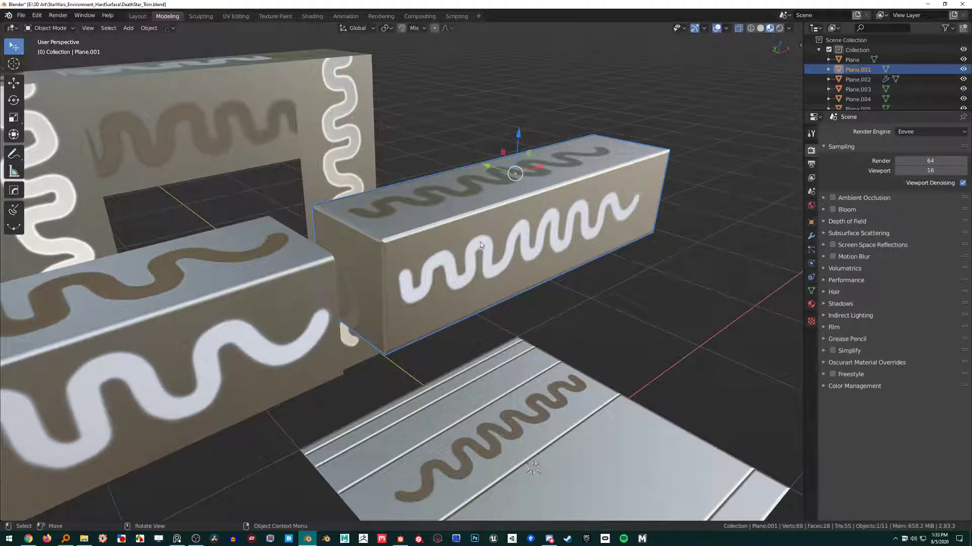
Step: Inspect the arch's pillar face and the unbeveled edges around it from several angles
middle_click_drag(348, 493, 353, 387)
middle_click_drag(387, 187, 430, 249)
left_click(375, 190)
middle_click_drag(374, 190, 461, 315)
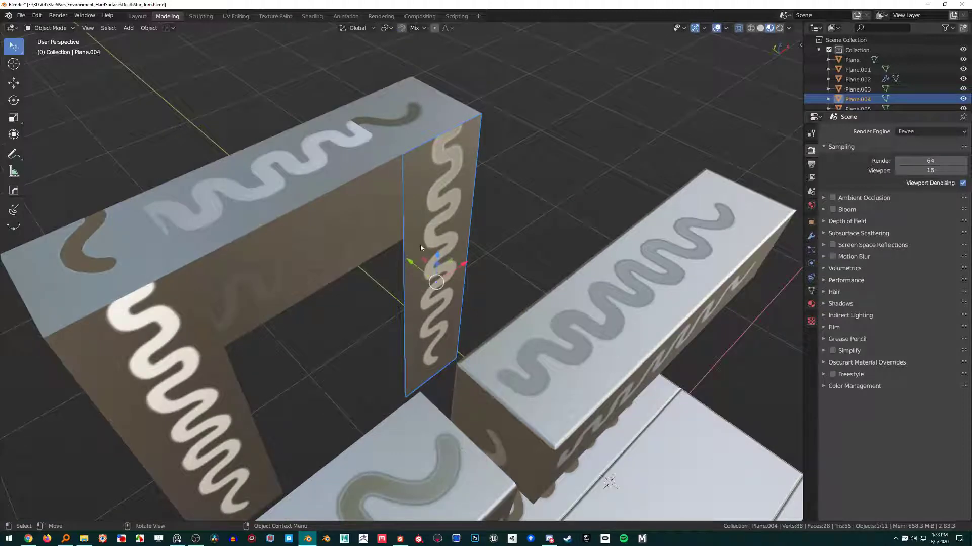
middle_click_drag(420, 247, 674, 277)
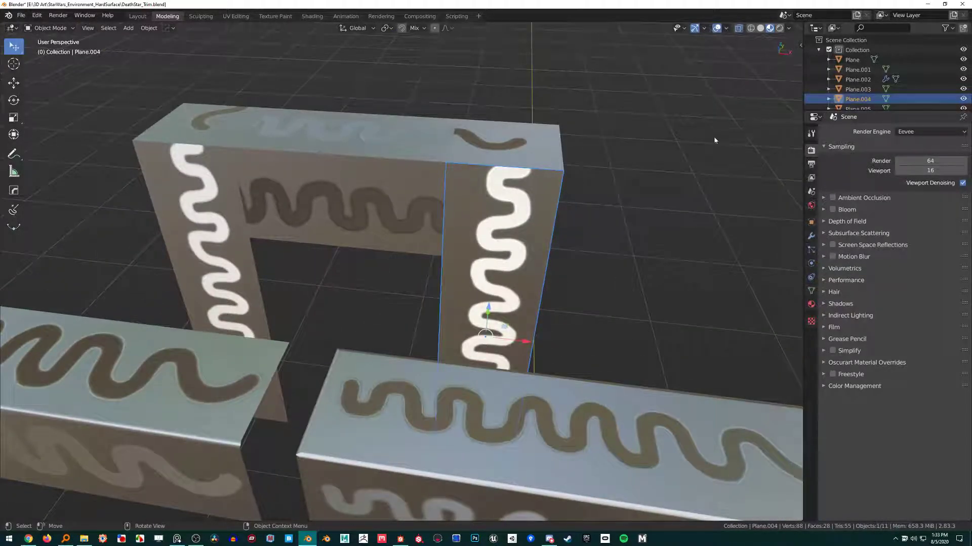
middle_click_drag(481, 252, 414, 304)
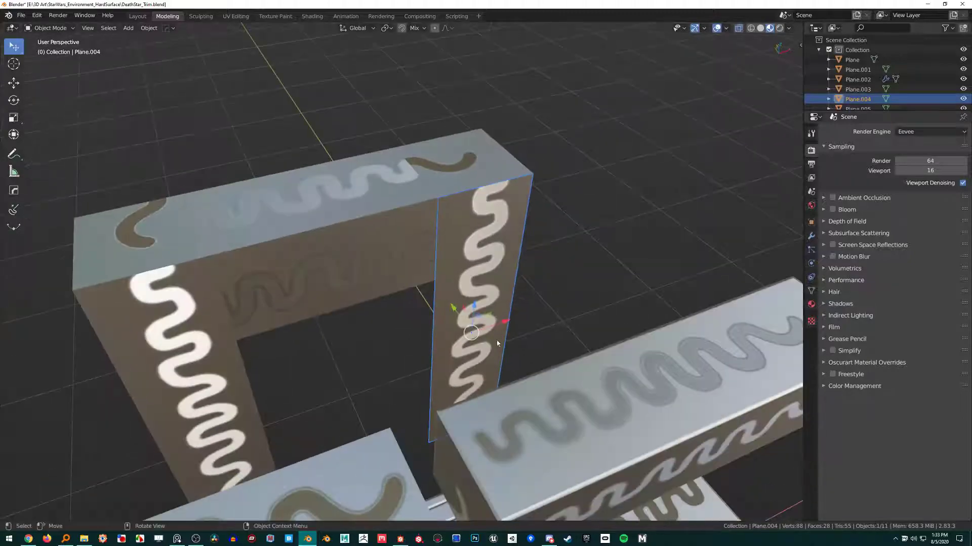
middle_click_drag(411, 270, 466, 270)
key("Tab")
scroll(467, 270, "up", 2)
key("Tab")
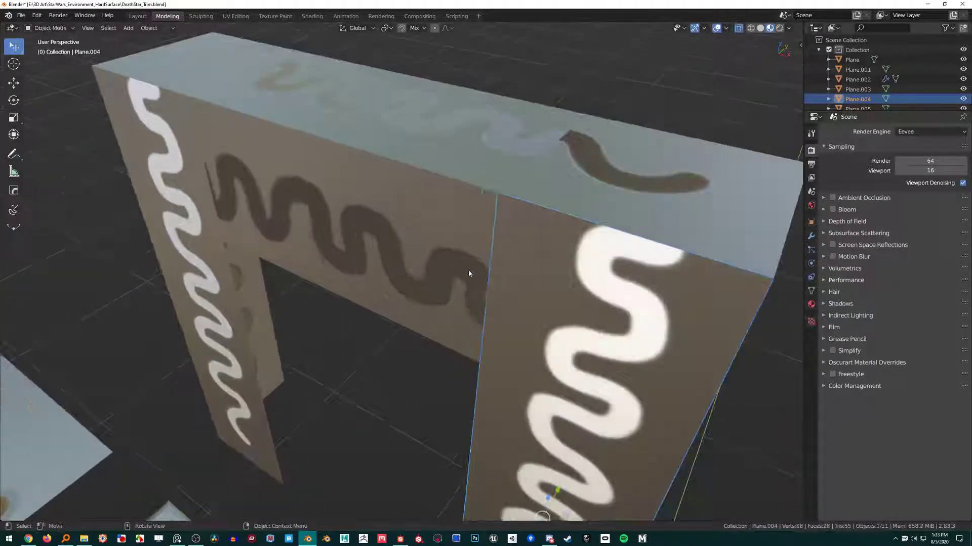
Step: Select all the face objects that form the arch and join them into one object
scroll(465, 263, "down", 3)
left_click(540, 264, "shift")
left_click(386, 204, "shift")
left_click(299, 233, "shift")
middle_click_drag(280, 170, 360, 188)
left_click(432, 171, "shift")
key("ctrl+j")
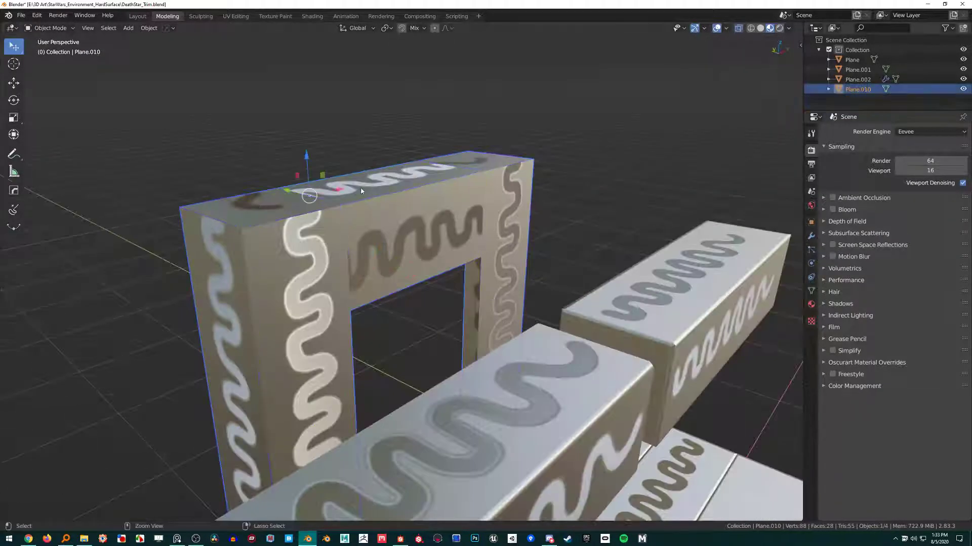
Step: Turn on the Face Orientation overlay to check the joined arch's normals
key("q")
left_click(362, 190)
key("q")
left_click(375, 177)
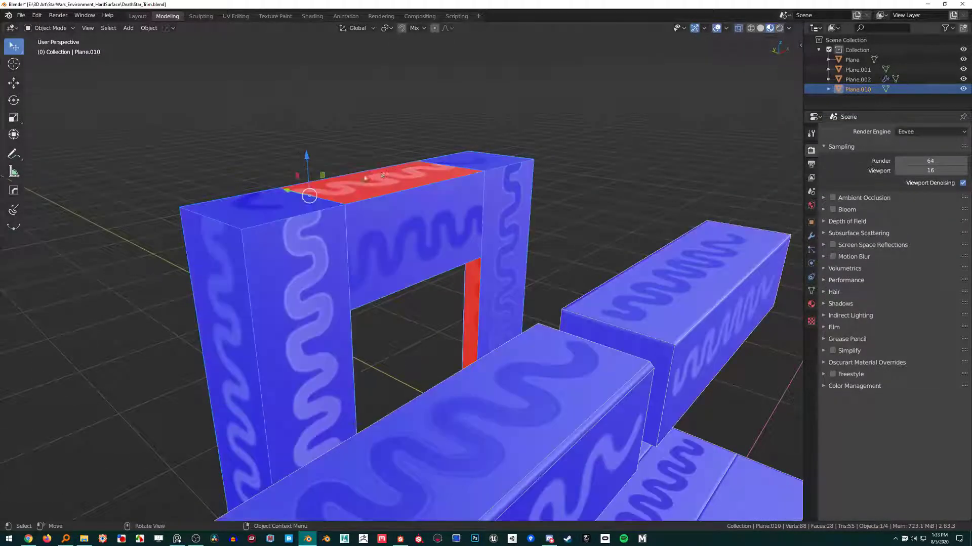
Step: Flip the normal of the middle face on top of the arch in Edit Mode
middle_click_drag(382, 173, 389, 182)
key("Tab")
left_click(399, 173)
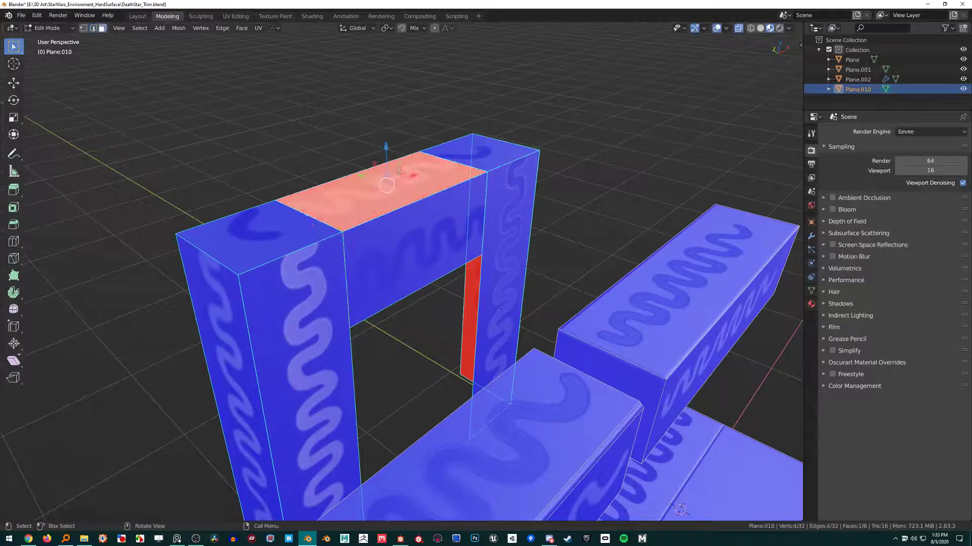
key("alt+n")
left_click(382, 191)
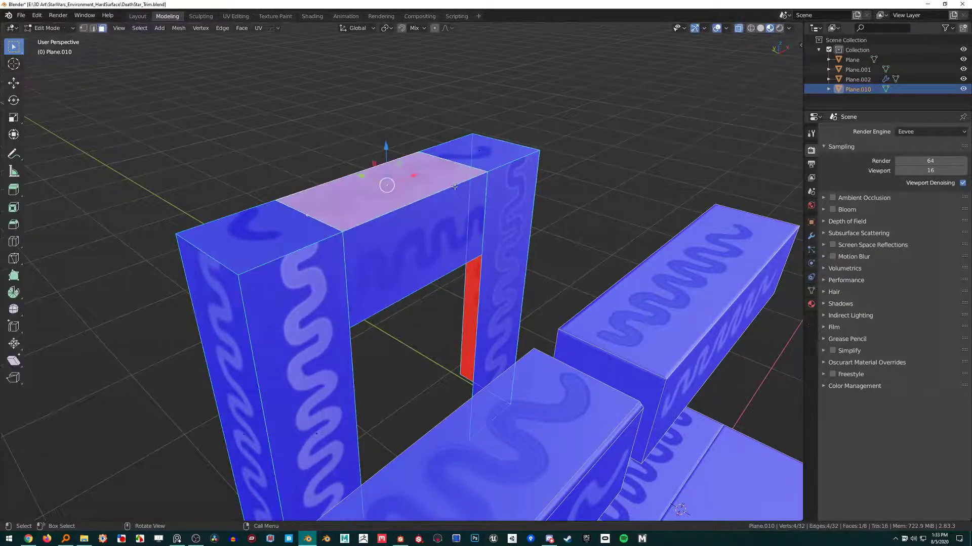
Step: Add seven loop cuts across the nearer pillar's front face and dissolve all except the one level with the crossbar's underside
middle_click_drag(382, 191, 350, 355)
key("ctrl+r")
scroll(350, 356, "up", 5)
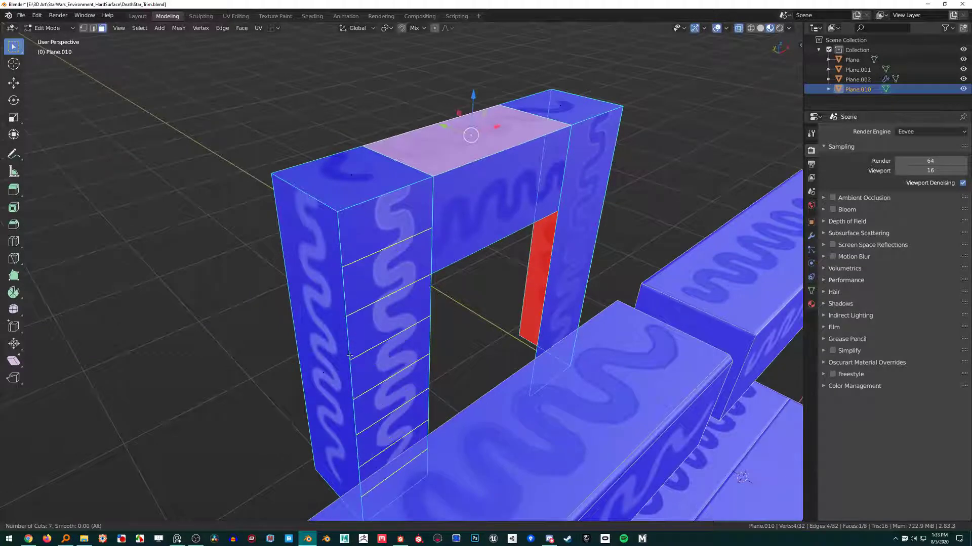
left_click(350, 356)
right_click(349, 355)
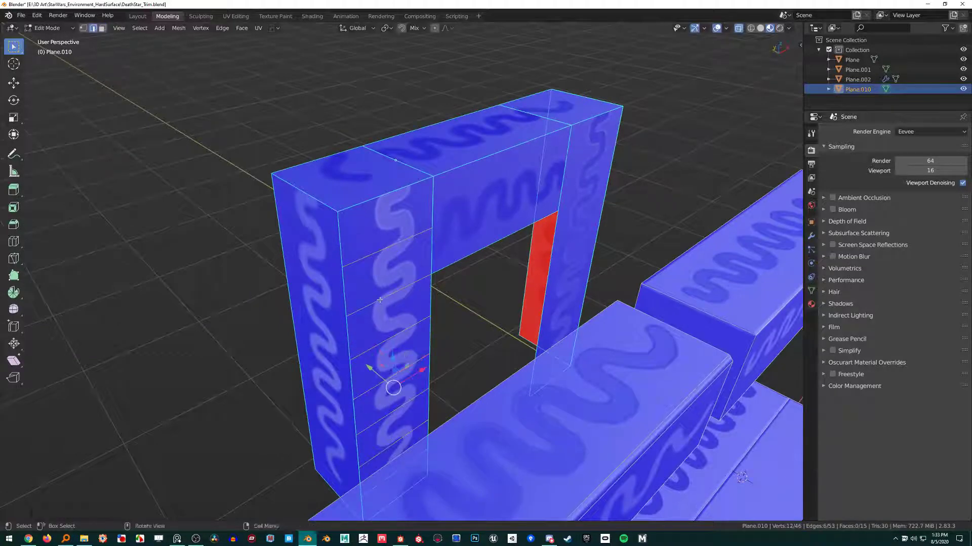
key("ctrl+x")
Step: Add loop cuts across the other pillar's front face and keep only the one level with the crossbar's underside
middle_click_drag(380, 300, 562, 315)
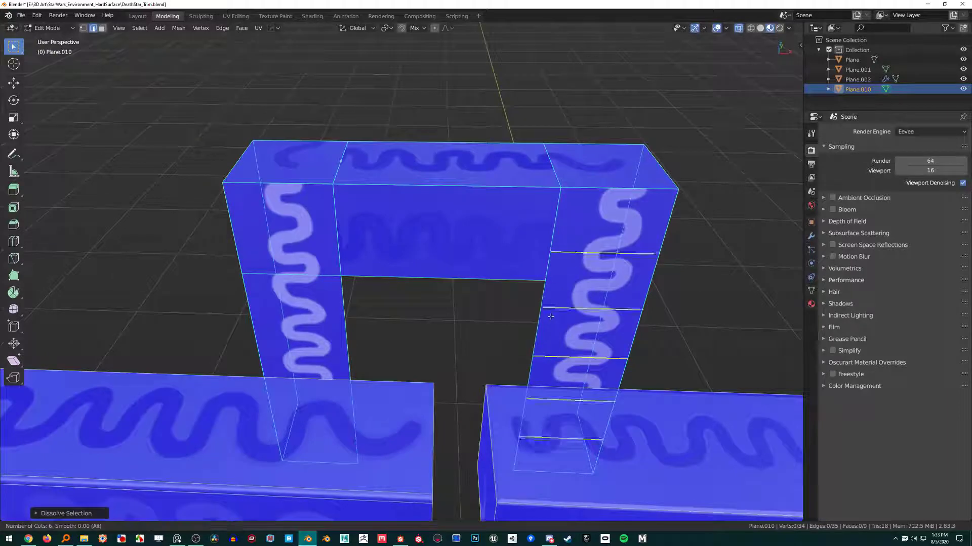
scroll(551, 316, "up", 1)
left_click(549, 311)
right_click(563, 287)
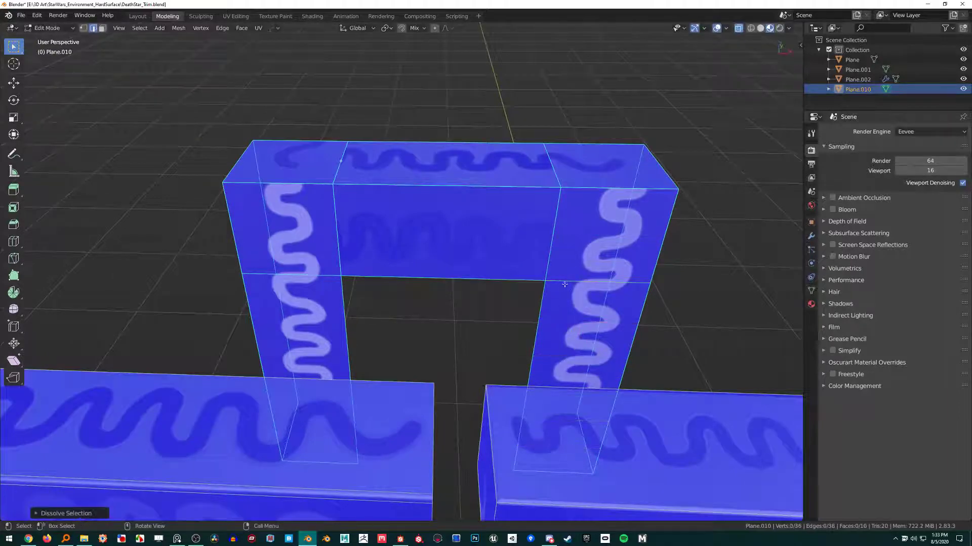
Step: Add seven loop cuts across the outer side face of one pillar and dissolve all except the one level with the crossbar's underside
middle_click_drag(568, 293, 515, 363)
key("ctrl+r")
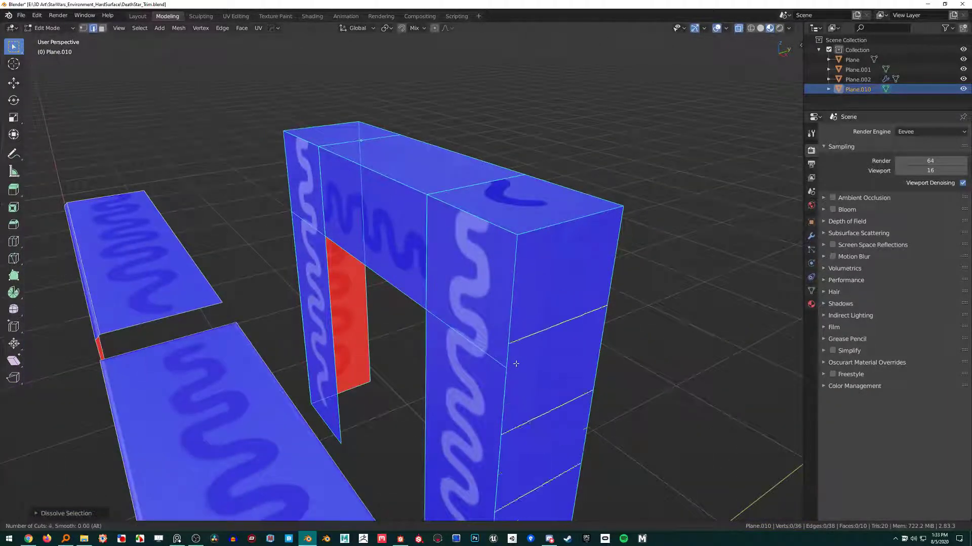
scroll(515, 363, "up", 1)
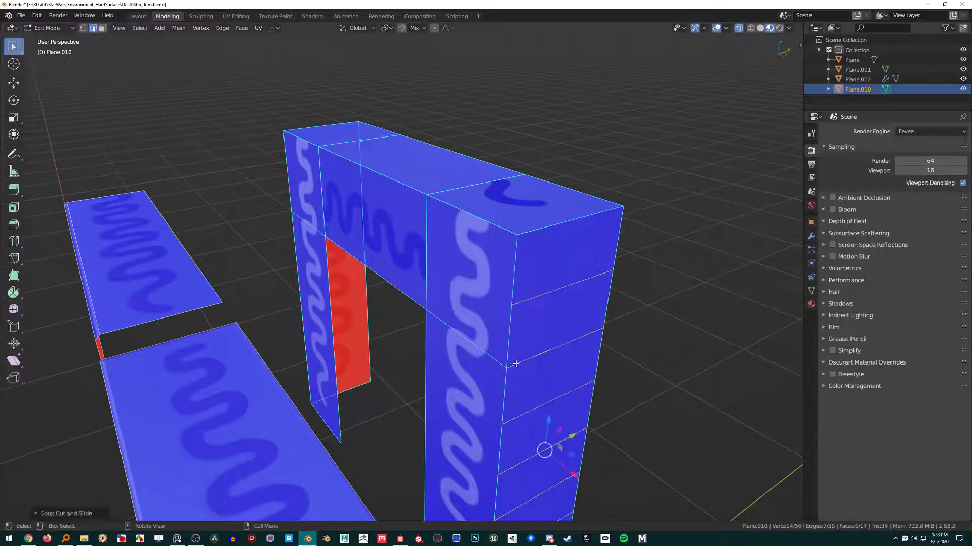
key("ctrl+x")
Step: Add seven loop cuts across the opposite pillar's outer side face and keep only the one level with the crossbar's underside
middle_click_drag(522, 364, 353, 300)
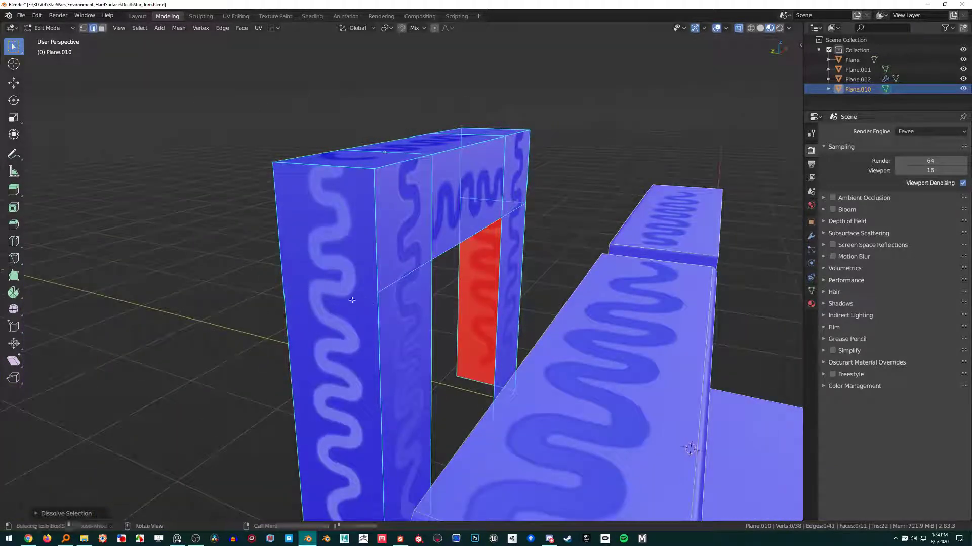
left_click(301, 293)
right_click(301, 293)
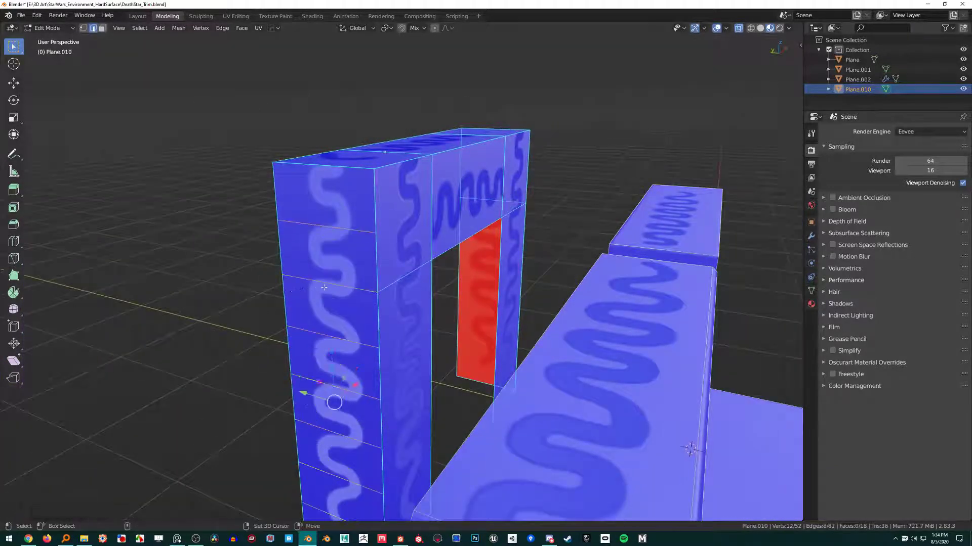
middle_click_drag(389, 275, 426, 316)
Step: Select the arch's whole mesh, merge its overlapping vertices and return to Object Mode
key("a")
mouse_move(427, 261)
middle_mouse_down()
mouse_move(399, 292)
mouse_move(403, 253)
mouse_move(402, 278)
mouse_move(401, 268)
mouse_move(388, 275)
mouse_move(432, 265)
mouse_move(430, 254)
middle_mouse_up()
key("Tab")
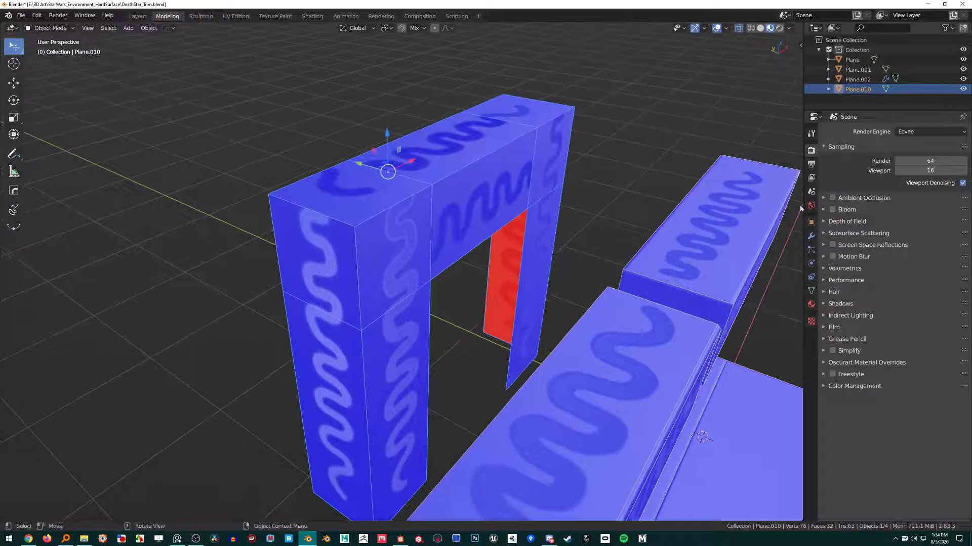
Step: Recalculate the arch's normals and add Bevel and Weighted Normal modifiers to it
key("Tab")
key("shift+n")
key("Tab")
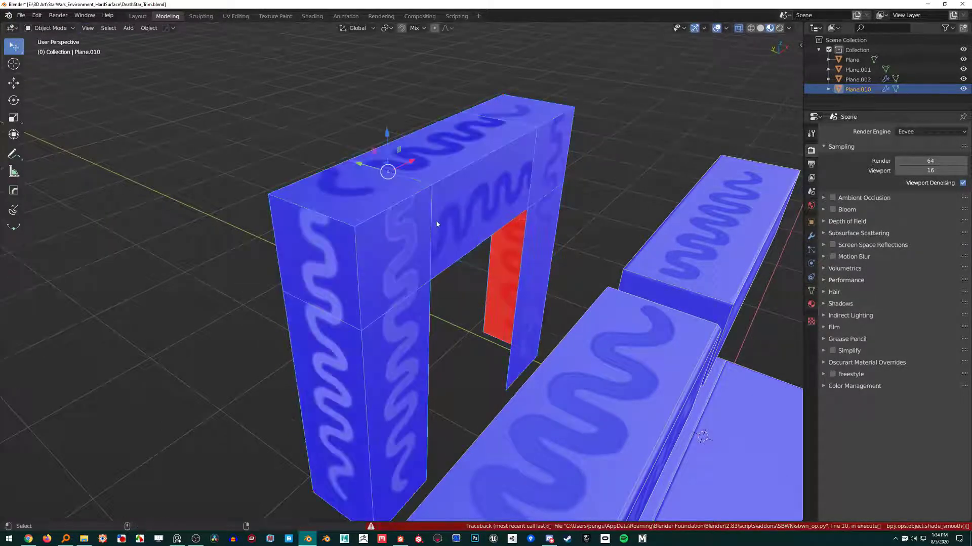
Step: Set the limit method of the arch's Bevel modifier to Angle and check the beveled edges
left_click(811, 236)
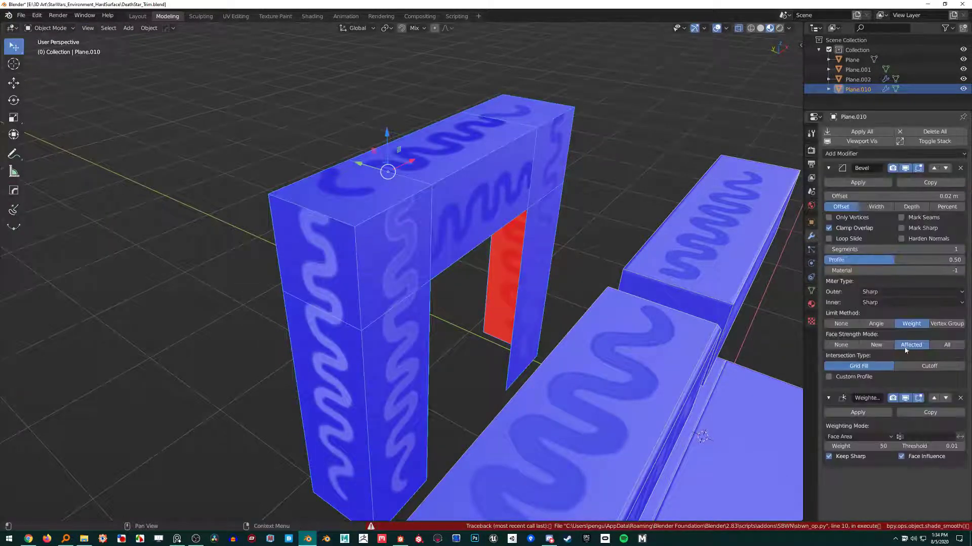
left_click(884, 326)
middle_click_drag(457, 241, 481, 254)
key("Tab")
key("Tab")
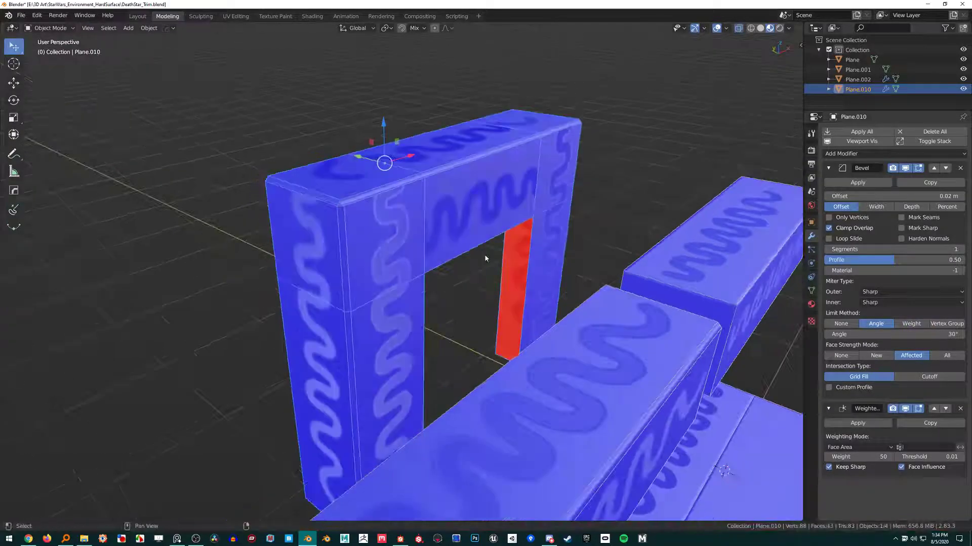
Step: Turn off the wireframe and Face Orientation overlays and deselect the arch
key("alt+v")
left_click(484, 255)
key("alt+v")
left_click(463, 224)
key("alt+a")
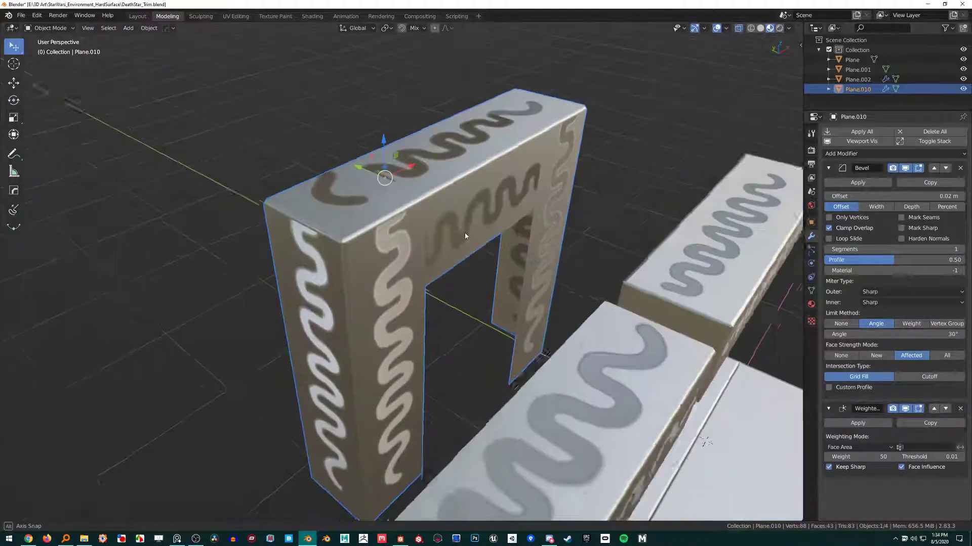
Step: Compare the shading of the arch's beveled edges with the edges of the two trim-textured blocks up close
middle_click_drag(463, 224, 359, 220)
middle_click_drag(413, 253, 514, 267)
scroll(514, 267, "down", 3)
middle_click_drag(449, 311, 407, 314, "shift")
scroll(372, 281, "up", 3)
mouse_move(373, 280)
middle_mouse_down()
mouse_move(408, 273)
mouse_move(367, 266)
mouse_move(374, 294)
middle_mouse_up()
scroll(511, 283, "up", 4)
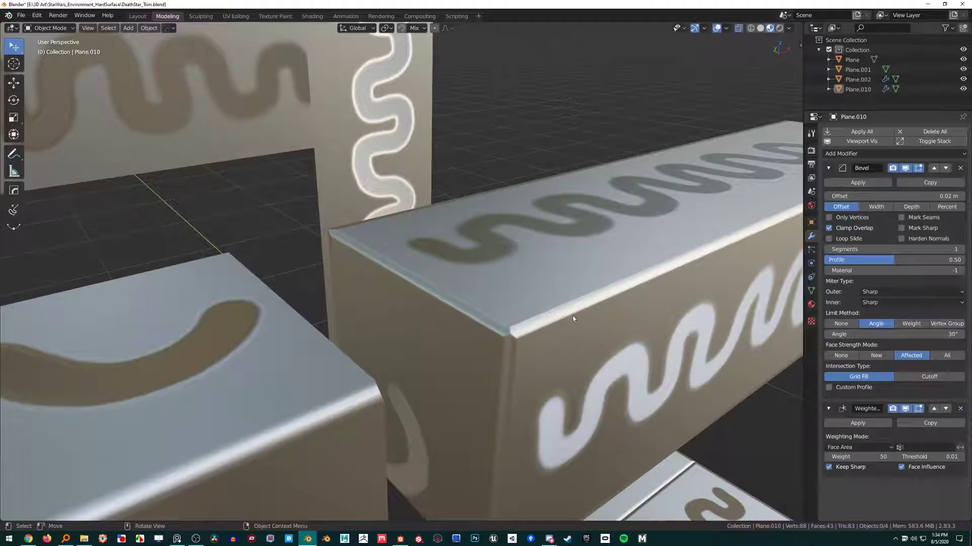
scroll(562, 311, "down", 3)
middle_click_drag(560, 311, 444, 281)
scroll(462, 378, "up", 3)
scroll(511, 305, "down", 3)
scroll(506, 316, "down", 4)
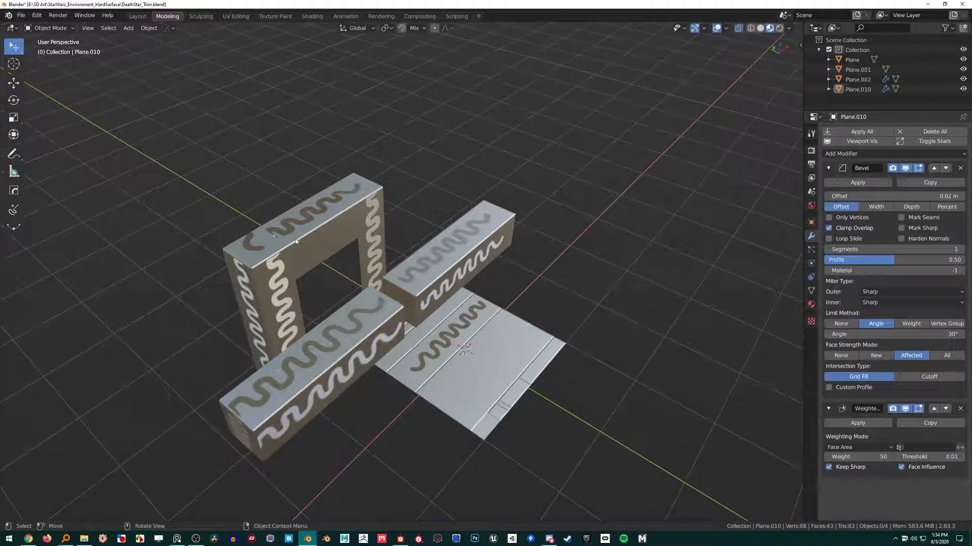
scroll(292, 243, "down", 2)
scroll(394, 274, "up", 3)
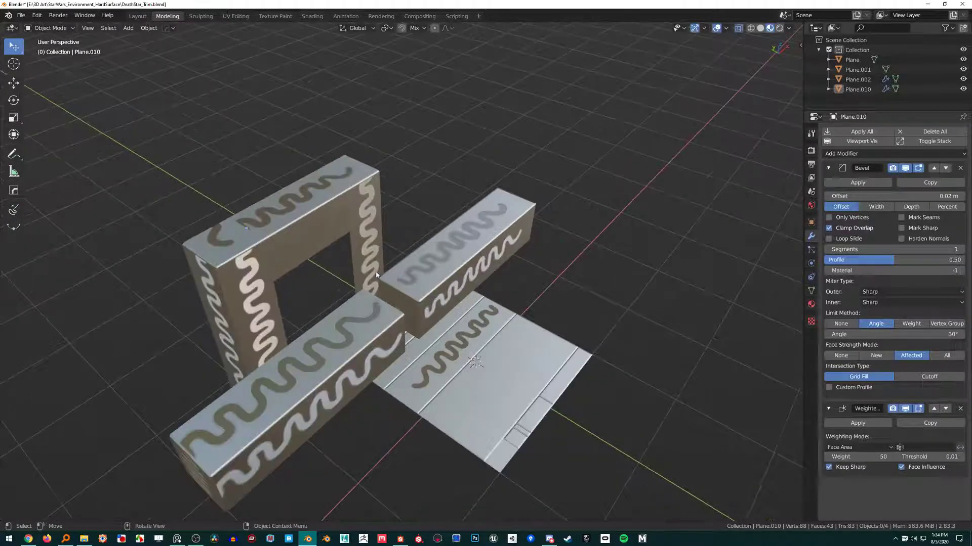
middle_click_drag(376, 275, 407, 274)
scroll(336, 267, "up", 4)
scroll(408, 273, "down", 5)
key("alt")
middle_click_drag(453, 317, 397, 299)
middle_click_drag(397, 299, 387, 308)
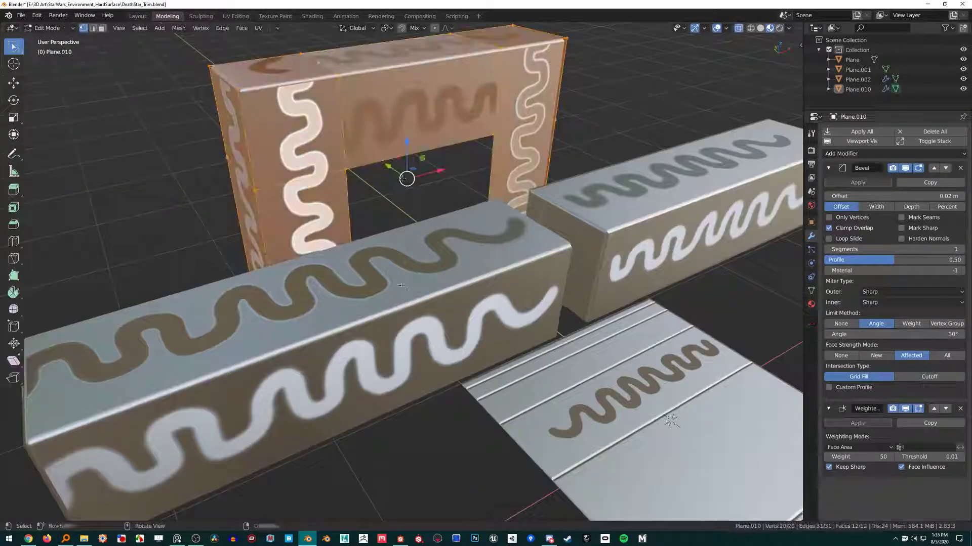
Step: Extrude the three front edges around the arch's opening back along the Y axis to form its inner faces
middle_click_drag(406, 183, 397, 227, "shift")
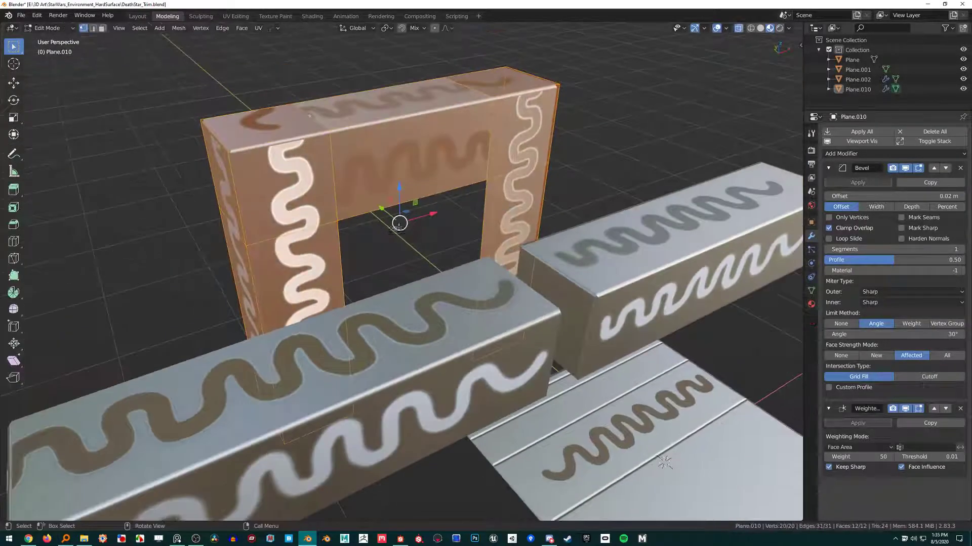
left_click(362, 219)
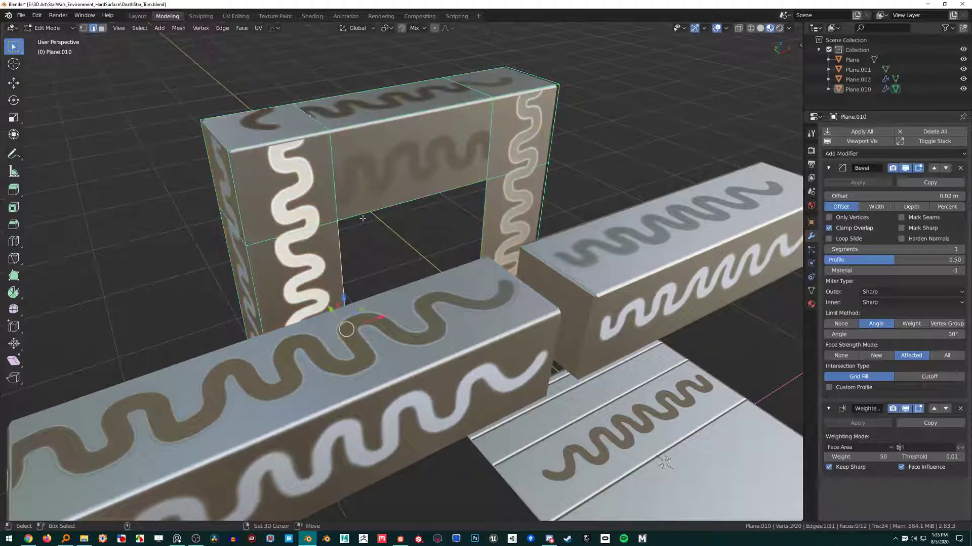
left_click(484, 210, "shift")
middle_click_drag(484, 210, 512, 231)
key("e")
key("y")
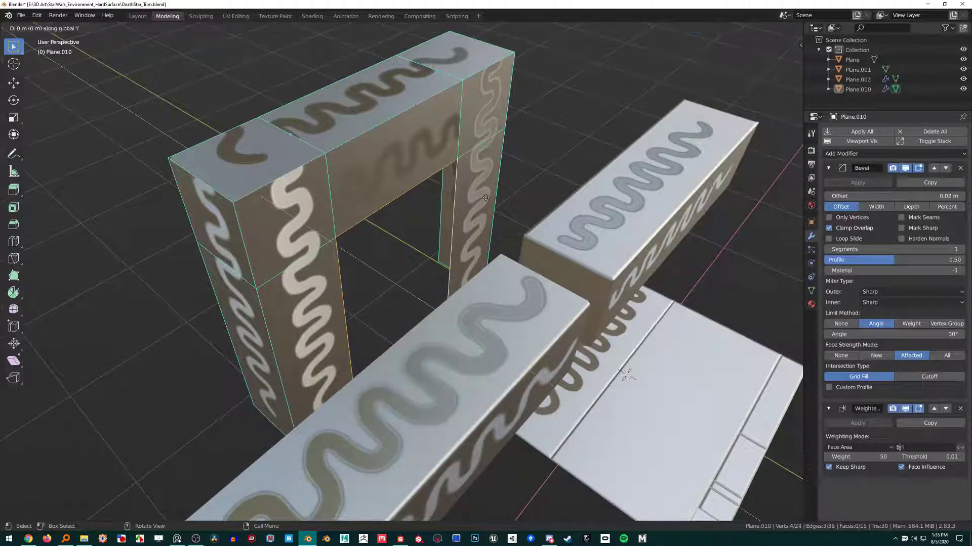
left_click(449, 210)
Step: Select the three inner faces of the arch's opening and unwrap their UVs
middle_click_drag(450, 211, 468, 133)
key("3")
left_click(386, 331)
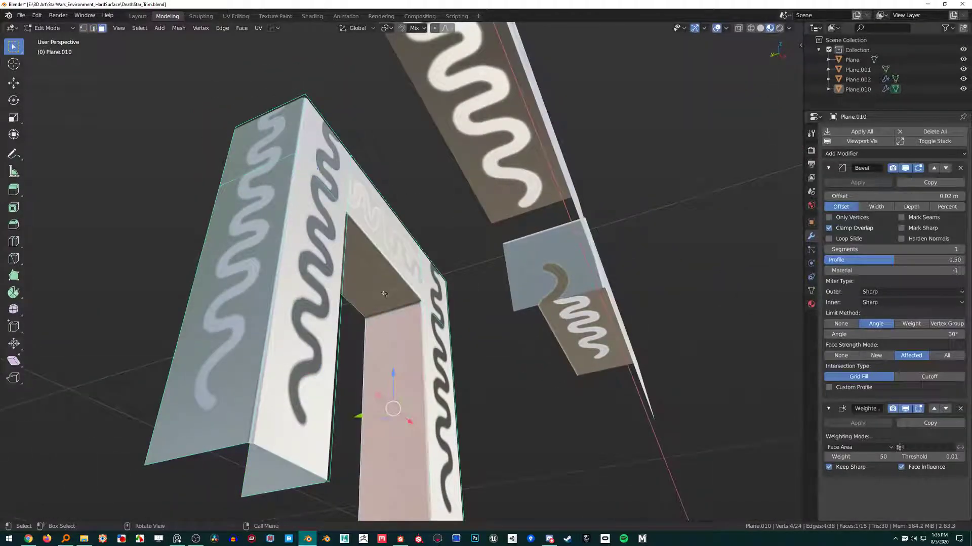
middle_click_drag(384, 294, 446, 354)
left_click(401, 295, "shift")
left_click(361, 302, "shift")
scroll(450, 364, "down", 3)
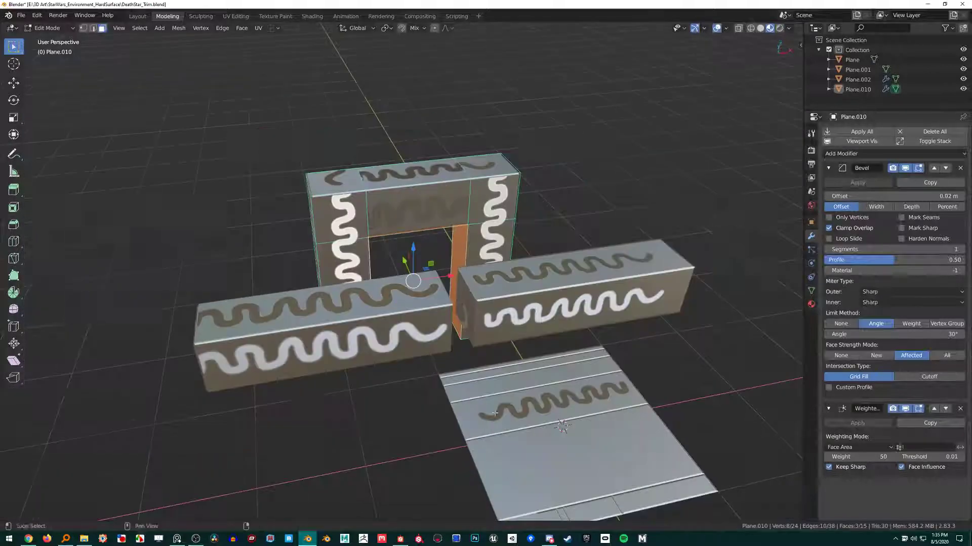
middle_click_drag(468, 405, 476, 202, "shift")
key("u")
left_click(446, 163)
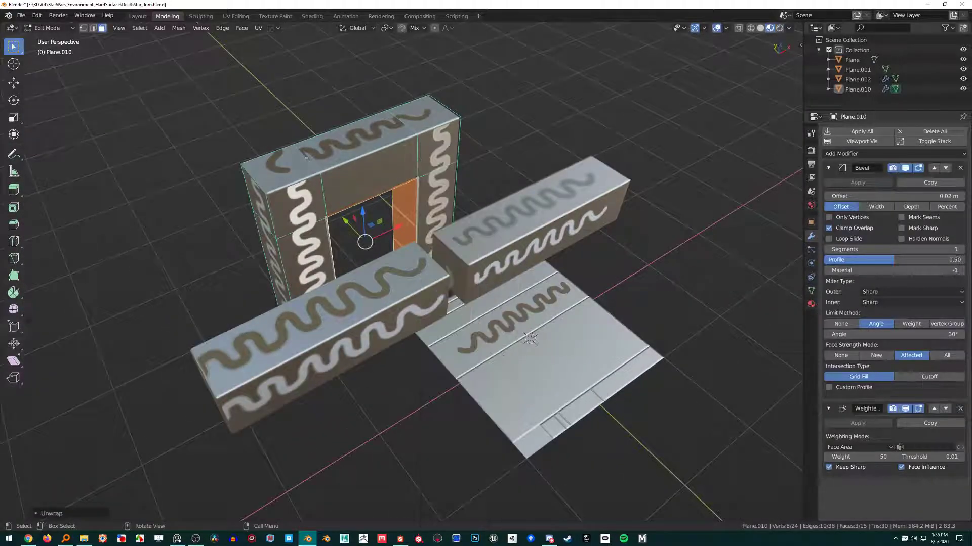
Step: Return to Object Mode and examine how the trim texture and bevels look on the opening's inner faces
middle_click_drag(294, 165, 362, 161)
key("Tab")
scroll(470, 228, "up", 4)
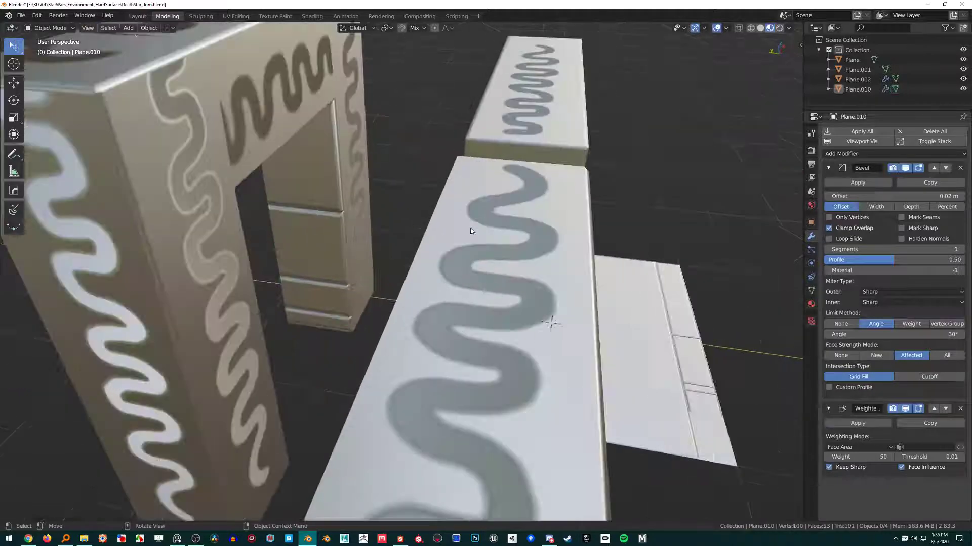
middle_click_drag(471, 227, 411, 164)
middle_click_drag(411, 164, 452, 228, "shift")
scroll(462, 276, "up", 3)
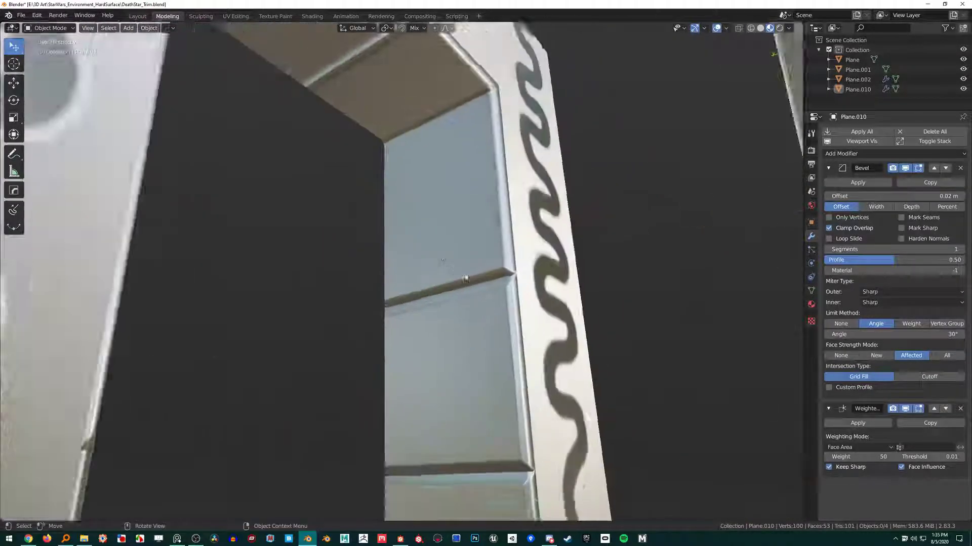
middle_click_drag(462, 277, 413, 296)
scroll(415, 278, "down", 4)
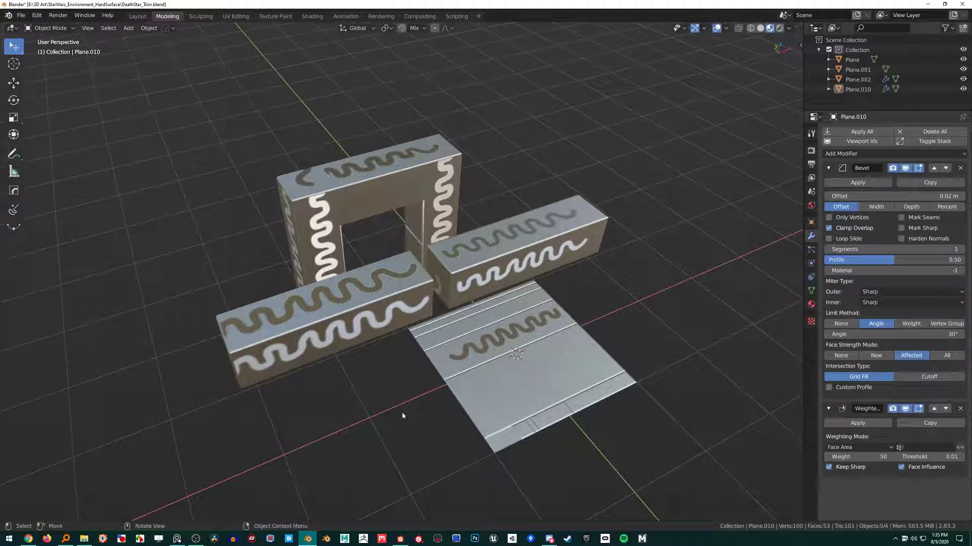